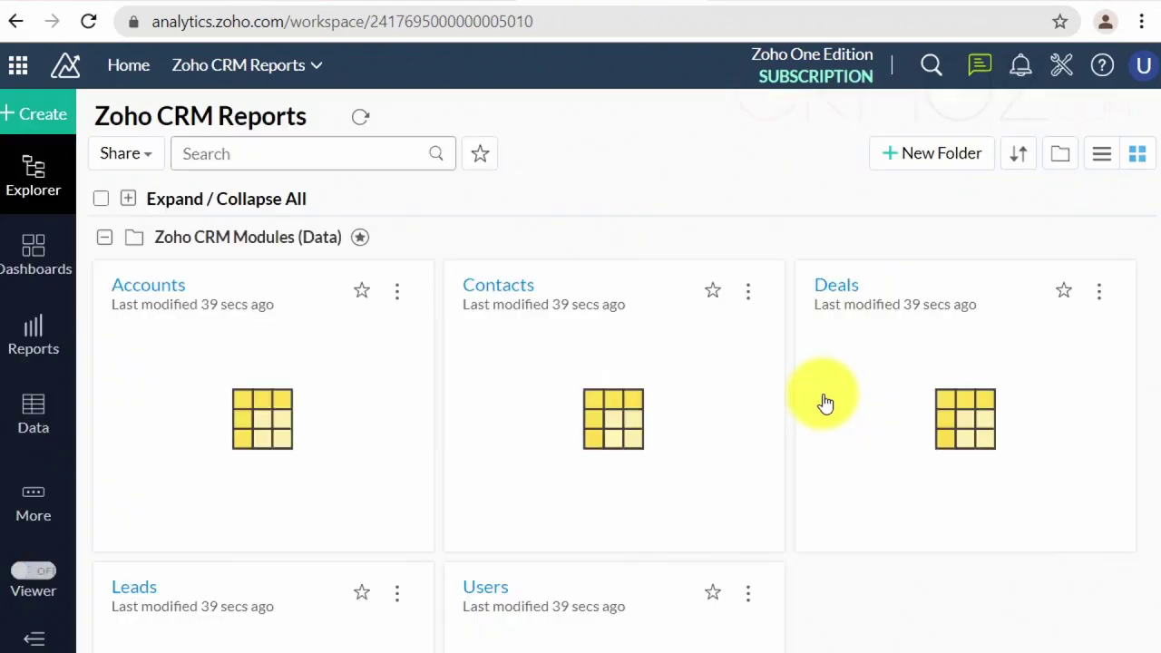
Collapse the Zoho CRM Modules folder, open the Closed Revenue dashboard and scroll to Deals Count vs Sales Cycle Time.
{"action": "left_click", "coordinate": [106, 239]}
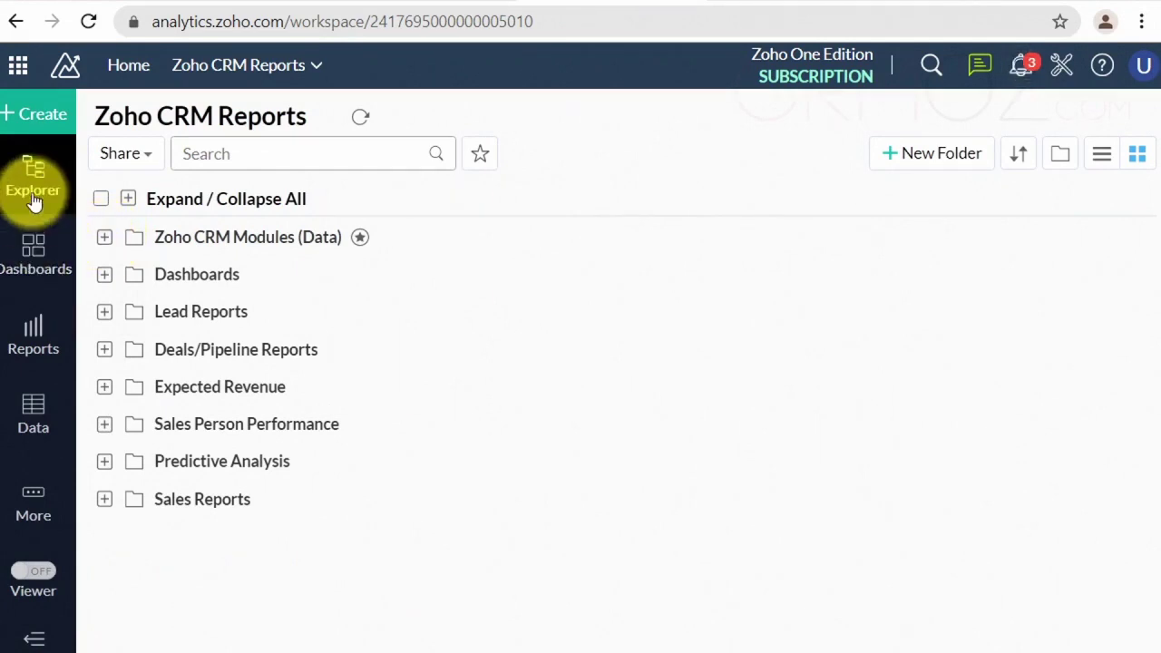
{"action": "left_click", "coordinate": [33, 263]}
{"action": "left_click", "coordinate": [193, 192]}
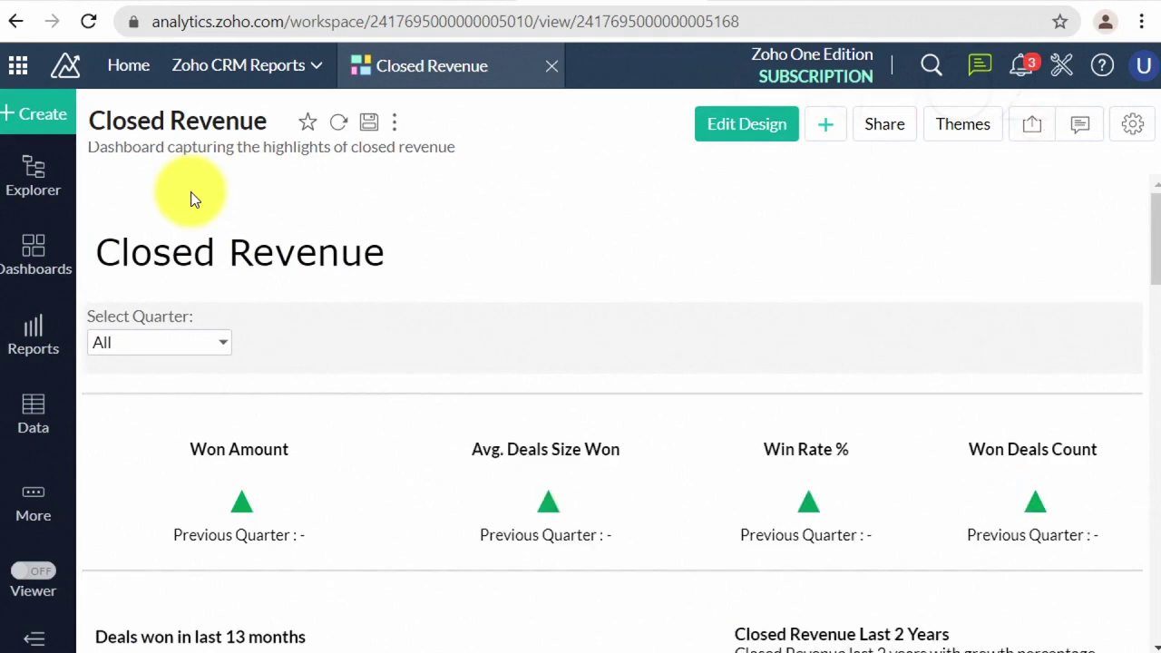
{"action": "scroll", "coordinate": [655, 388], "scroll_direction": "down", "scroll_amount": 3}
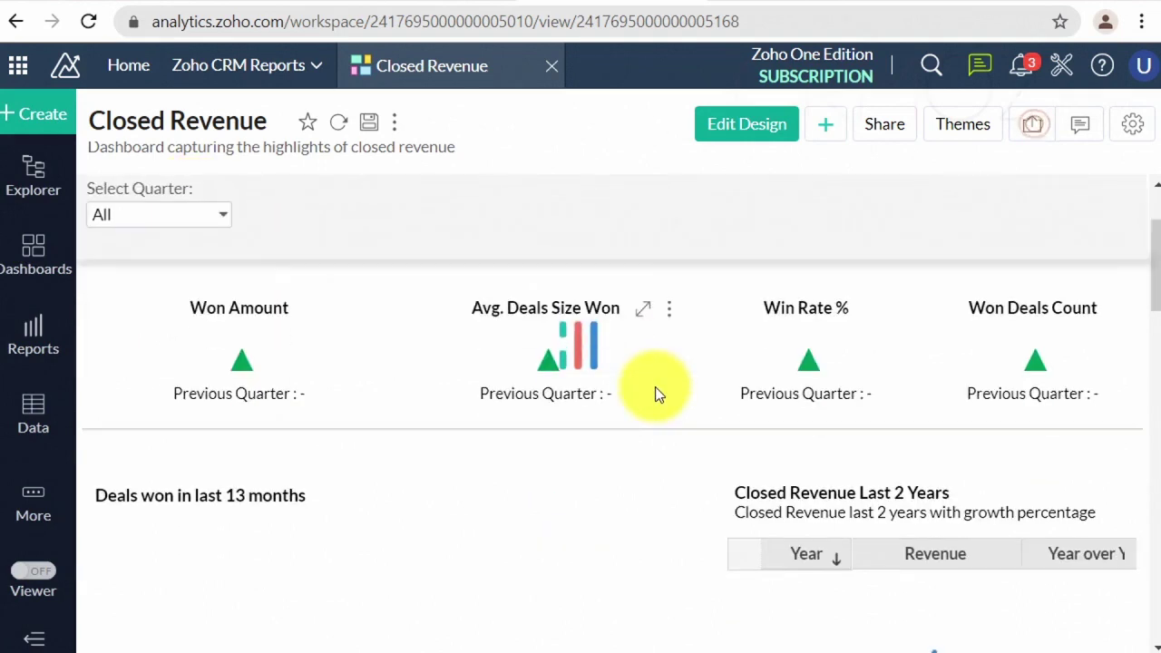
{"action": "scroll", "coordinate": [651, 408], "scroll_direction": "down", "scroll_amount": 3}
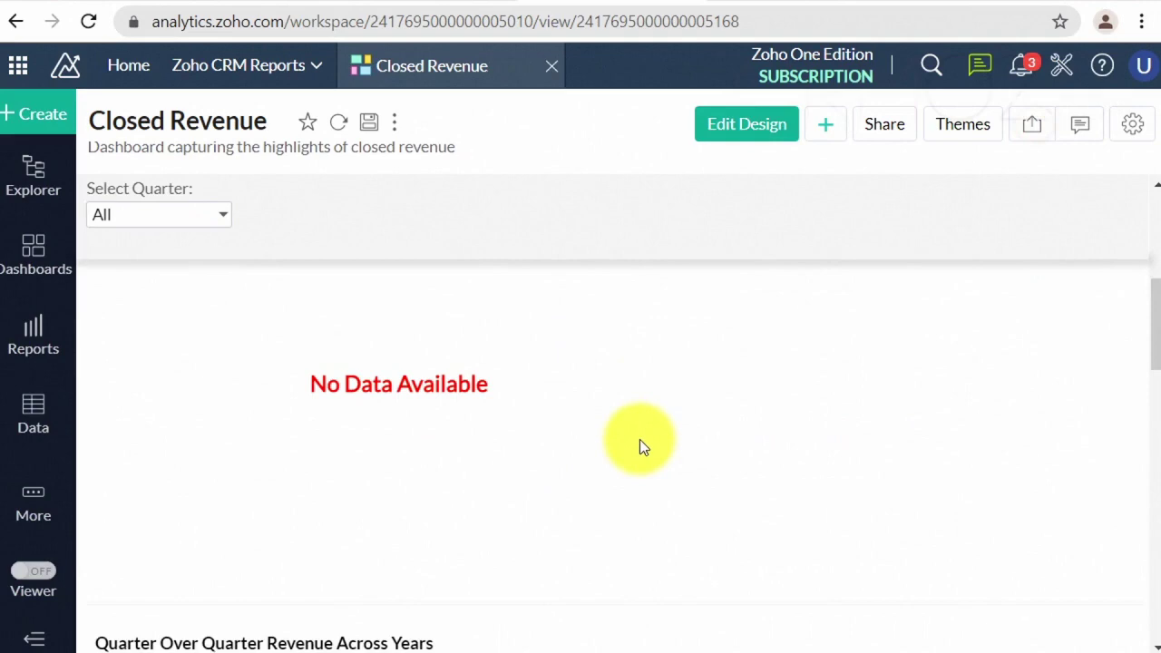
{"action": "scroll", "coordinate": [641, 451], "scroll_direction": "down", "scroll_amount": 9}
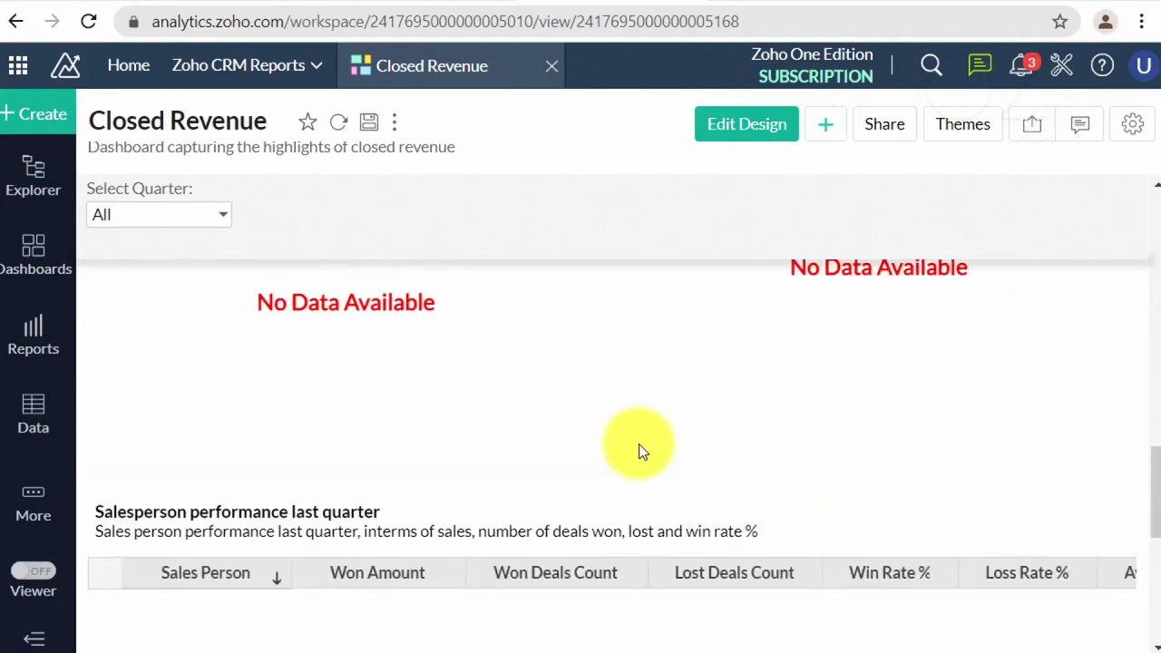
{"action": "scroll", "coordinate": [639, 451], "scroll_direction": "down", "scroll_amount": 4}
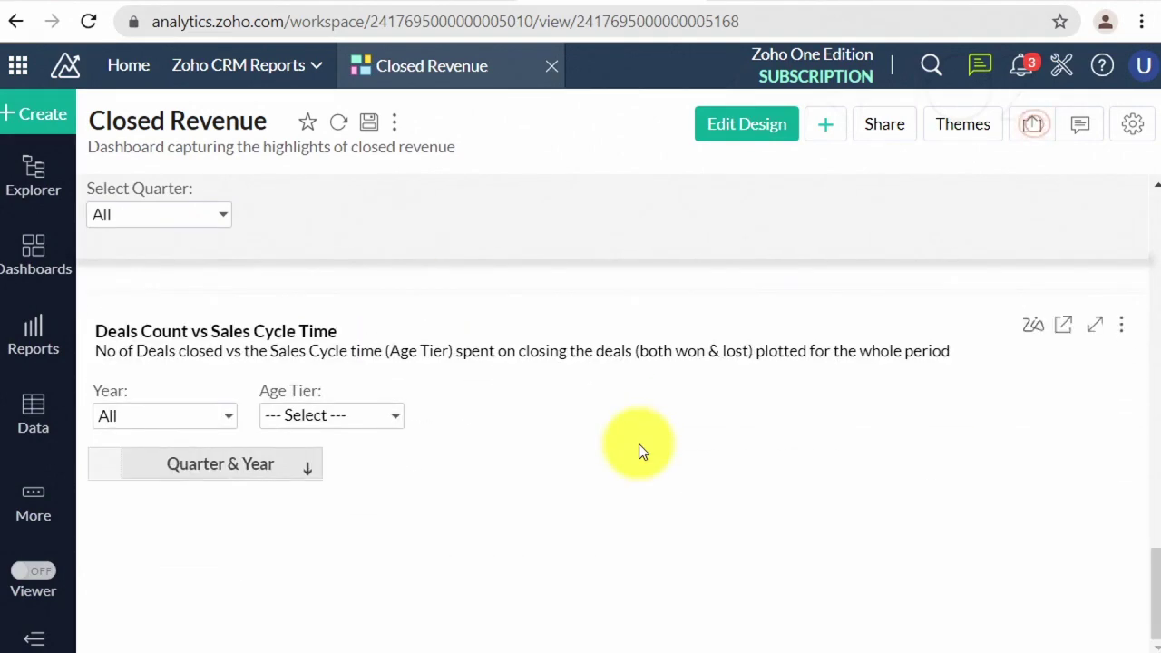
Bring up the Zoho apps grid and scroll to the CRM organisation under My Apps.
{"action": "left_click", "coordinate": [20, 69]}
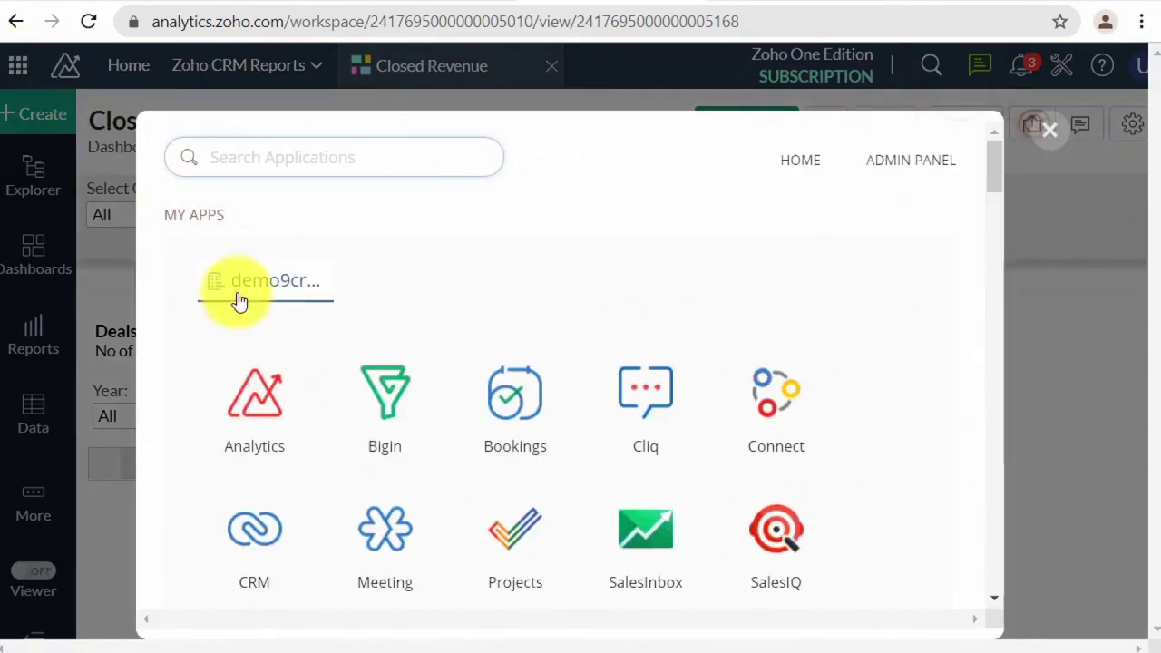
{"action": "scroll", "coordinate": [262, 445], "scroll_direction": "down", "scroll_amount": 1}
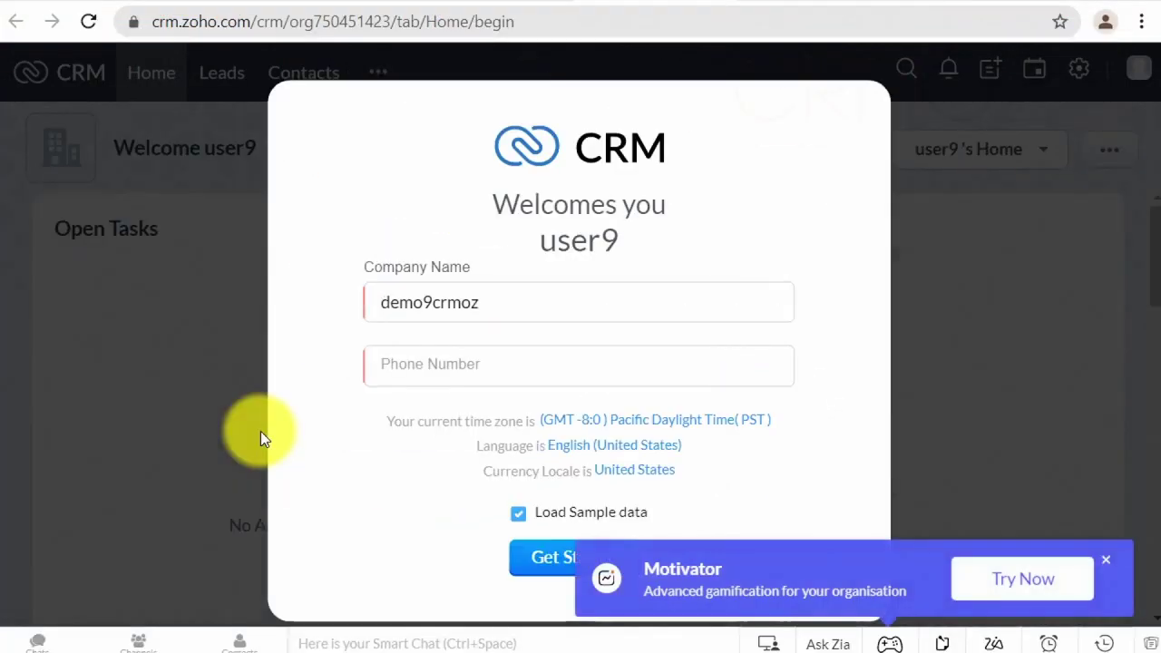
Enter the phone number in the CRM welcome form and block the site's notification request.
{"action": "left_click", "coordinate": [439, 370]}
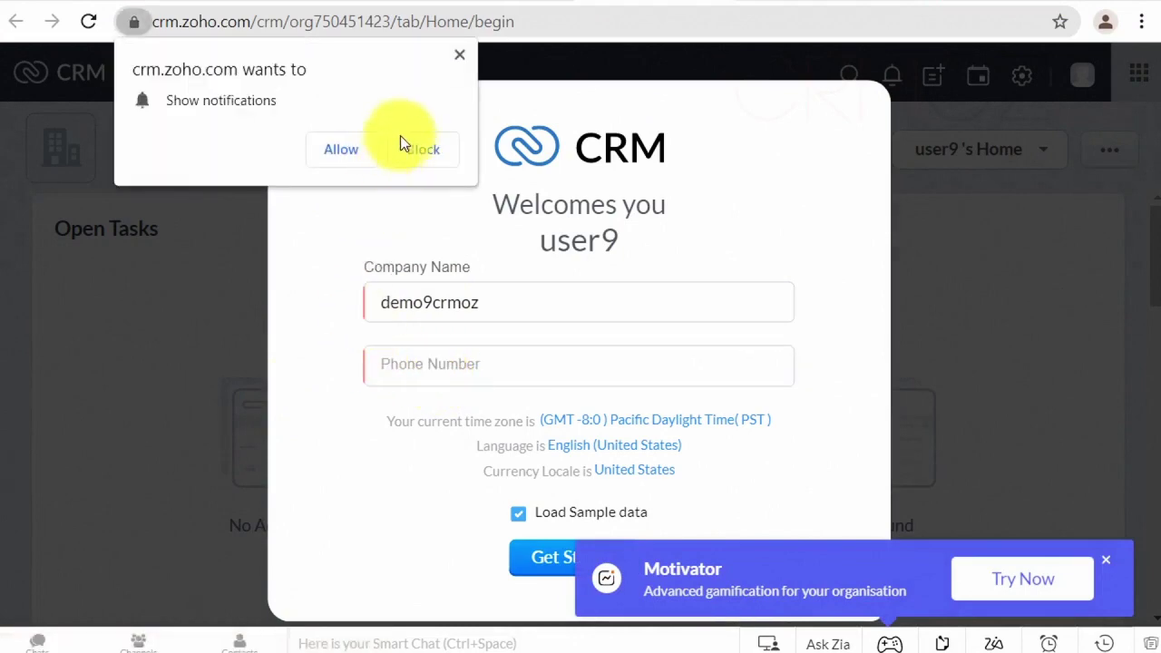
{"action": "left_click", "coordinate": [444, 143]}
{"action": "left_click", "coordinate": [422, 369]}
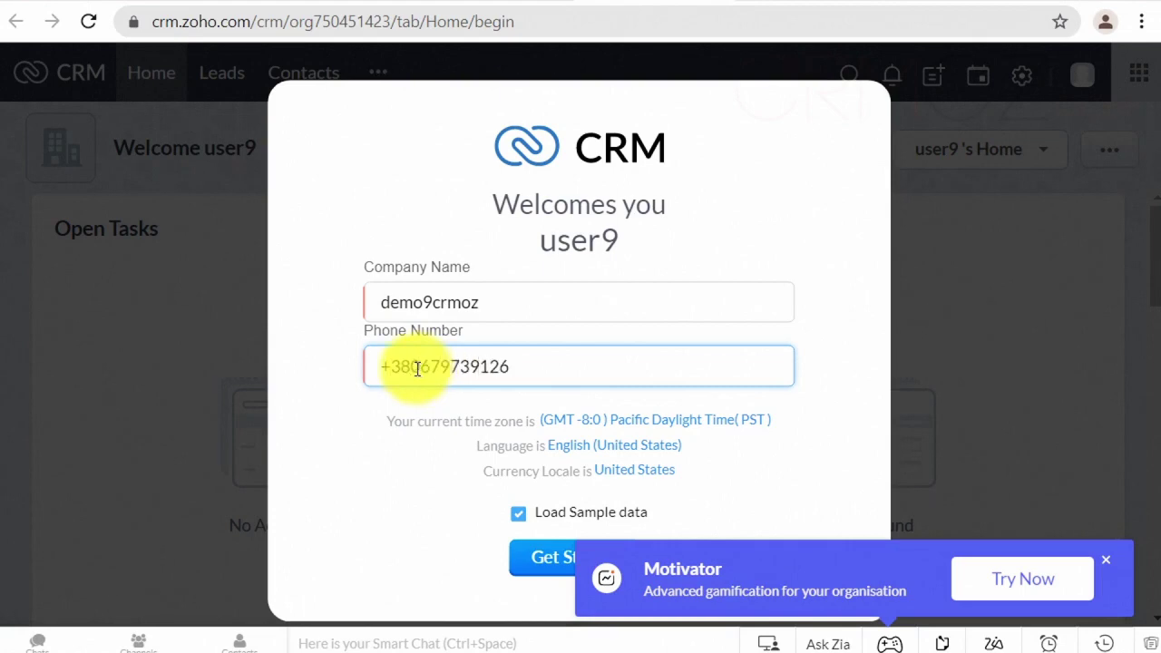
{"action": "left_click", "coordinate": [382, 528]}
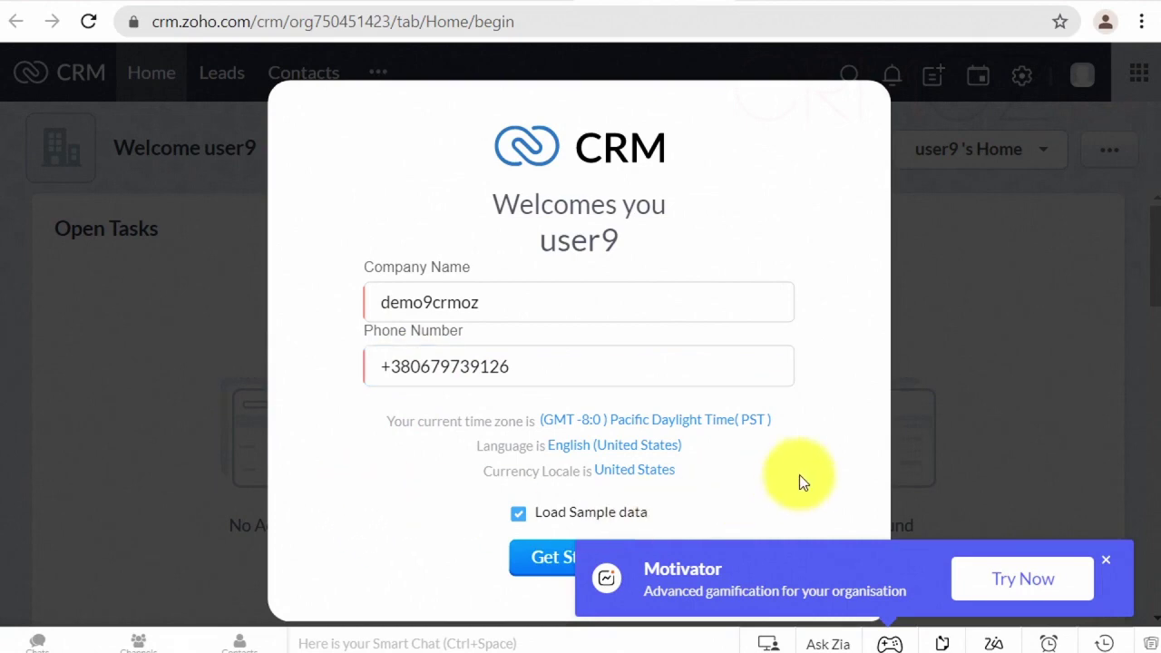
Close the Motivator banner and submit setup with Load Sample data kept on.
{"action": "left_click", "coordinate": [1108, 563]}
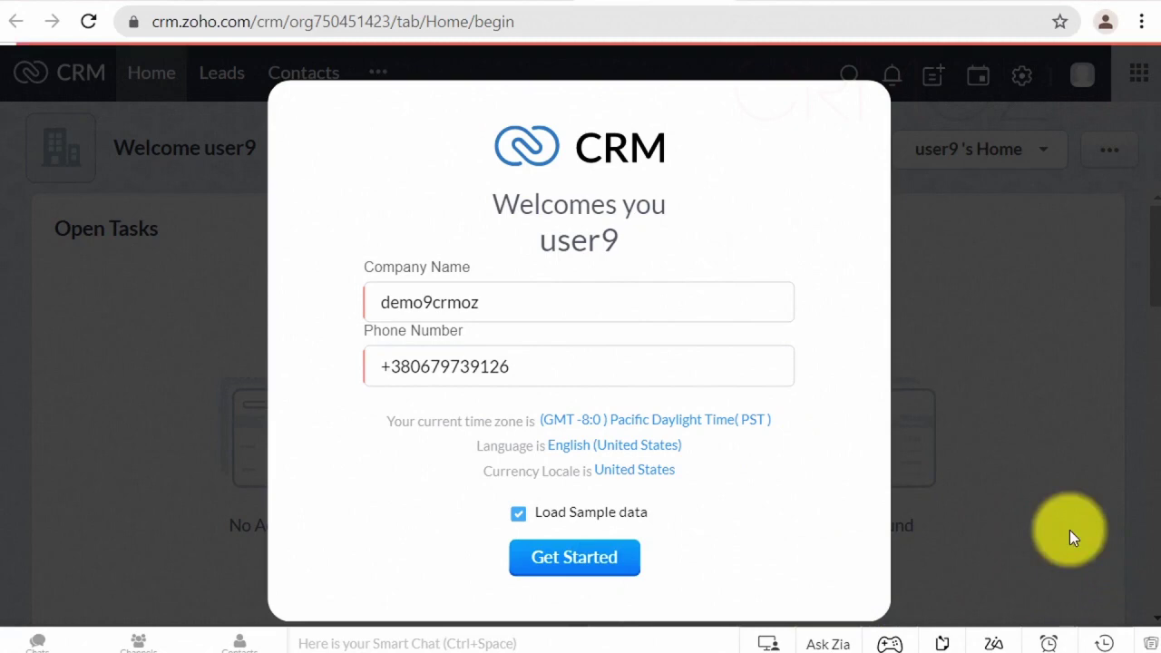
{"action": "left_click", "coordinate": [517, 511]}
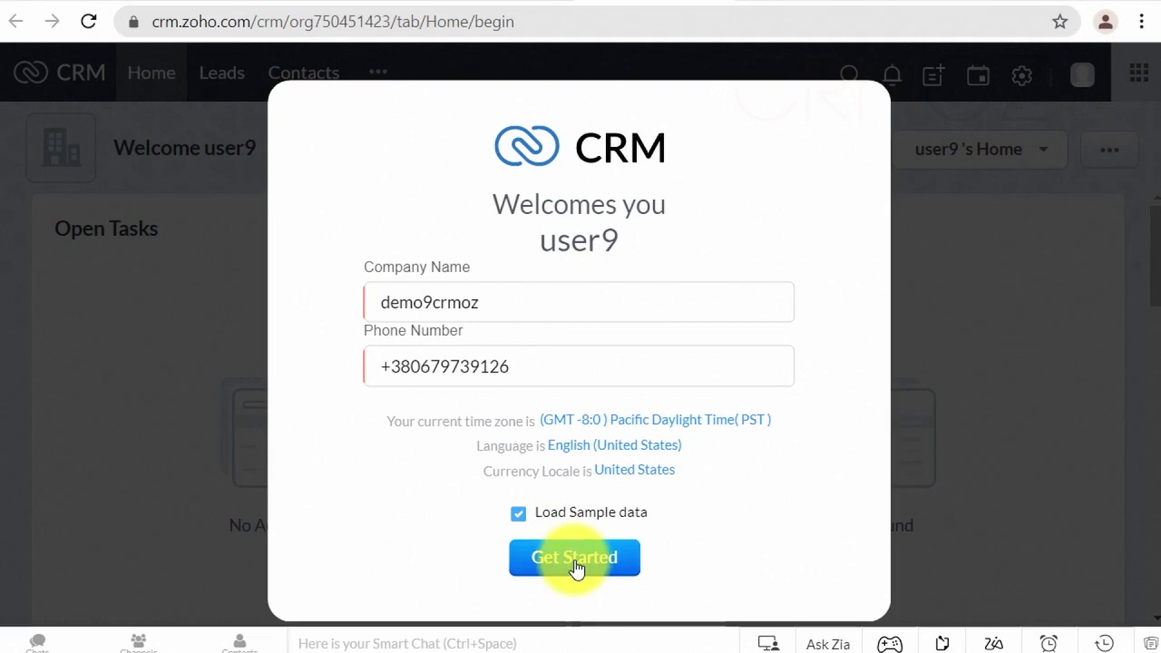
{"action": "left_click", "coordinate": [576, 559]}
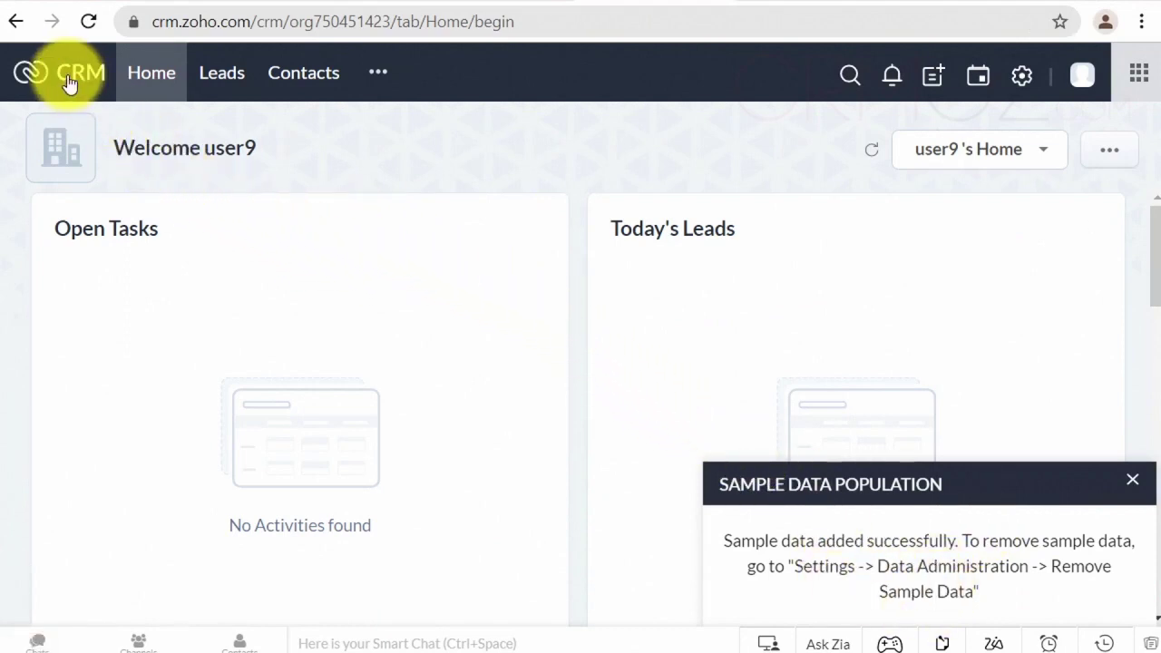
Switch to Zoho Analytics and open the Accounts table in the Zoho CRM Reports workspace.
{"action": "left_click", "coordinate": [1139, 76]}
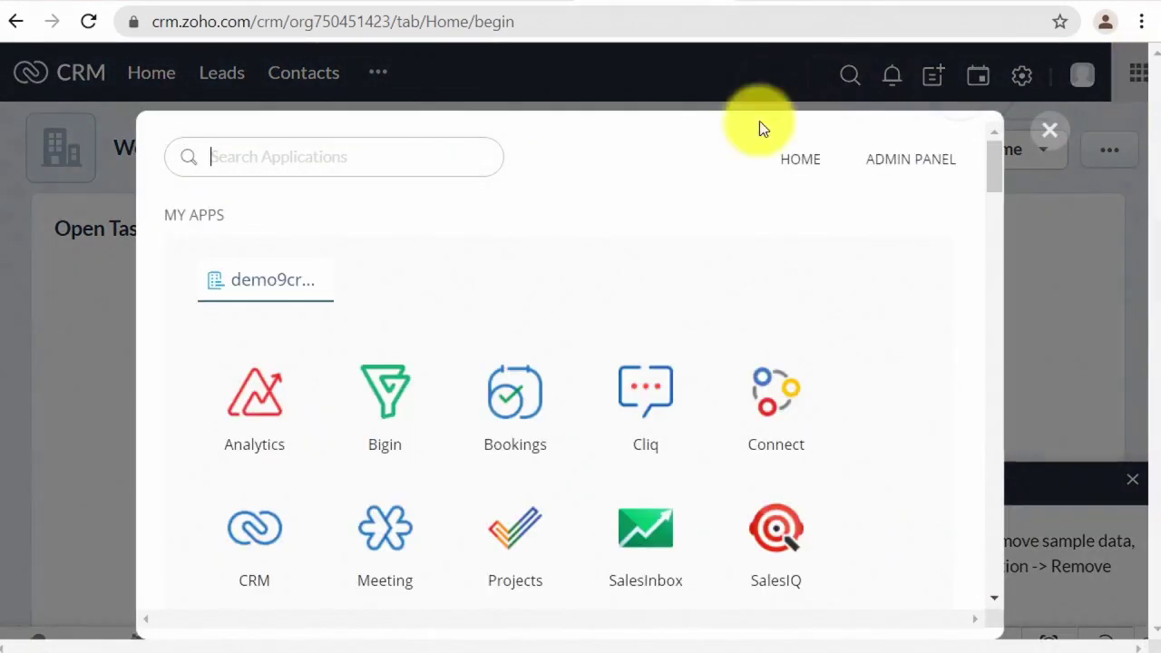
{"action": "left_click", "coordinate": [238, 433]}
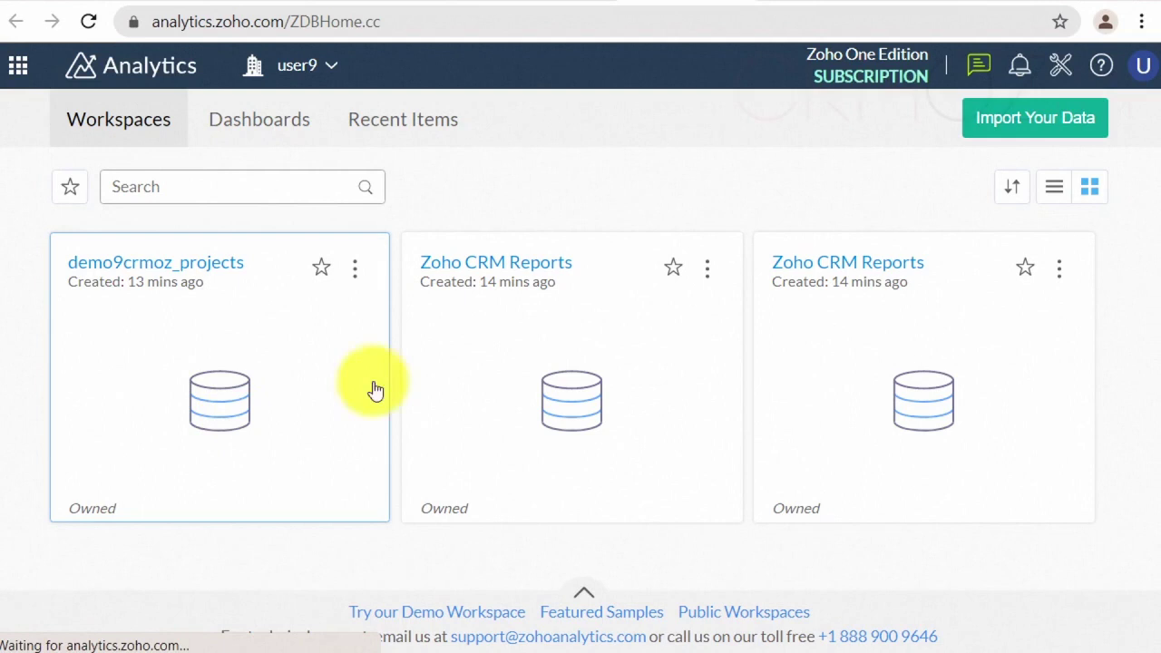
{"action": "left_click", "coordinate": [843, 413]}
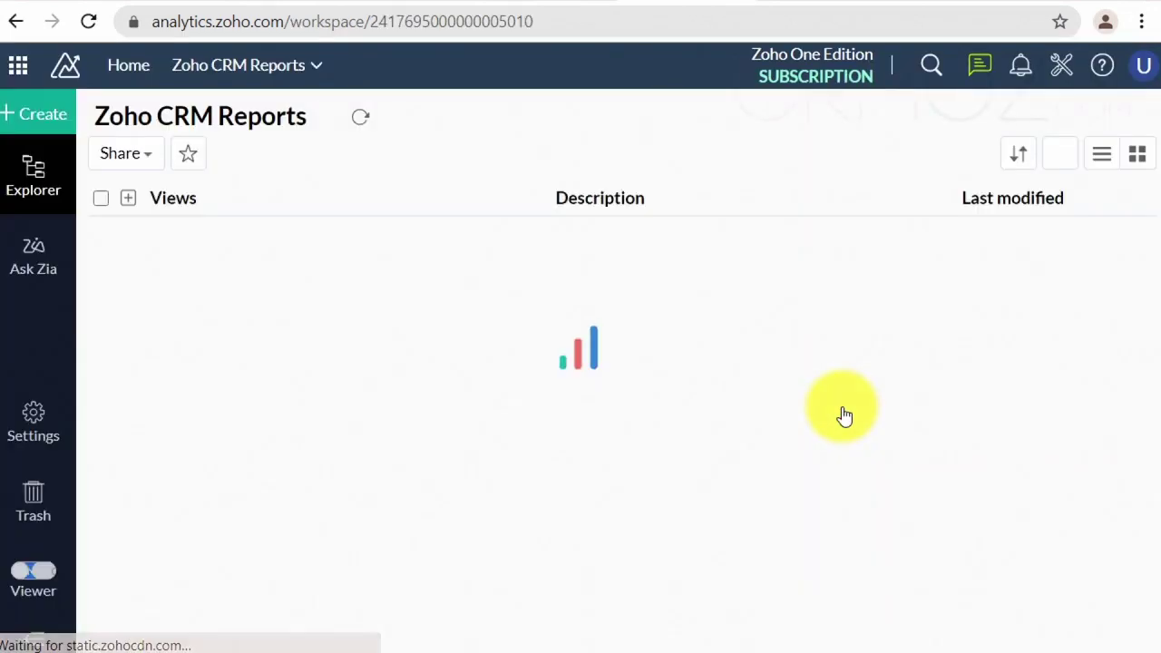
{"action": "left_click", "coordinate": [844, 415]}
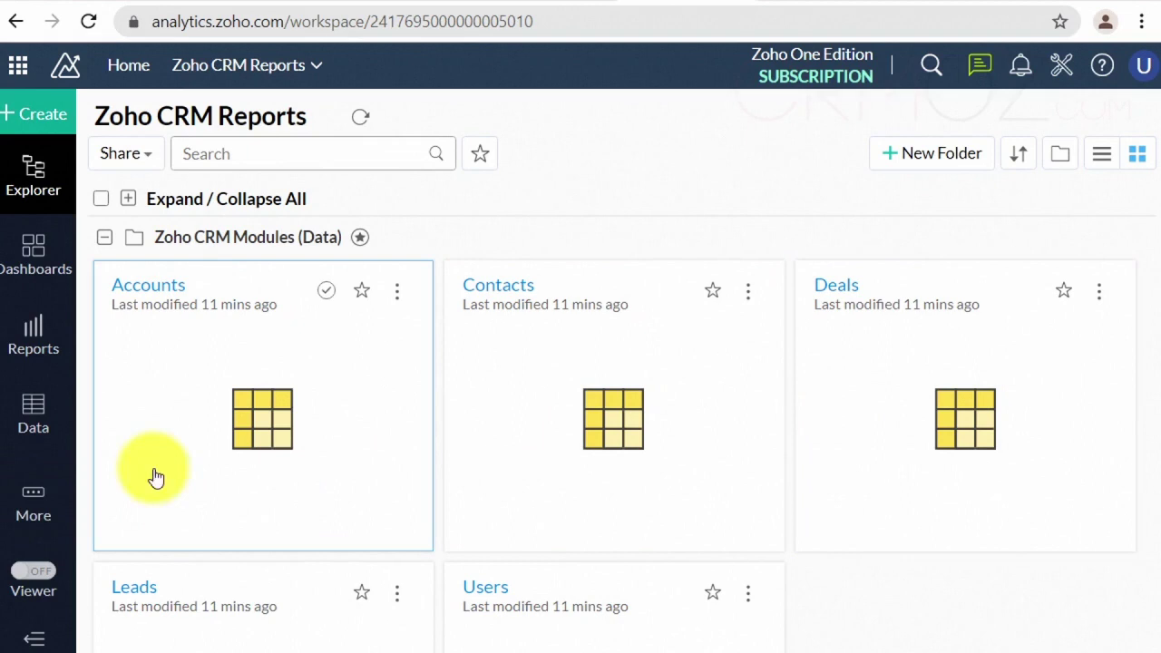
{"action": "left_click", "coordinate": [199, 459]}
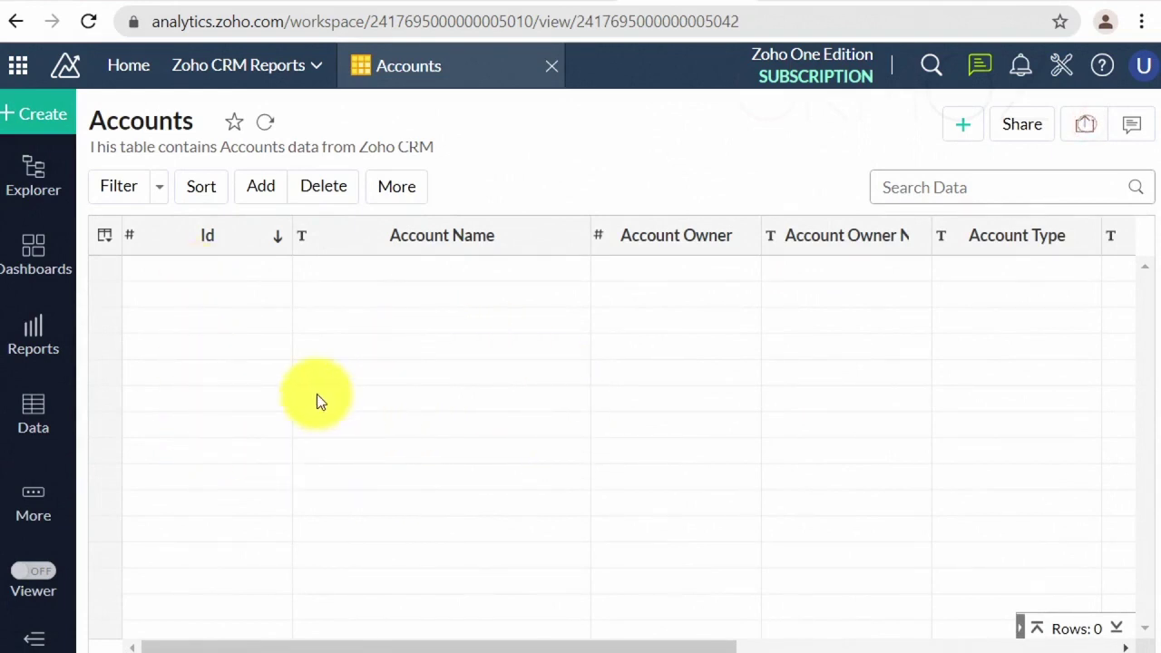
Run Sync Now on the Zoho CRM source under More > Data Sources.
{"action": "left_click", "coordinate": [36, 503]}
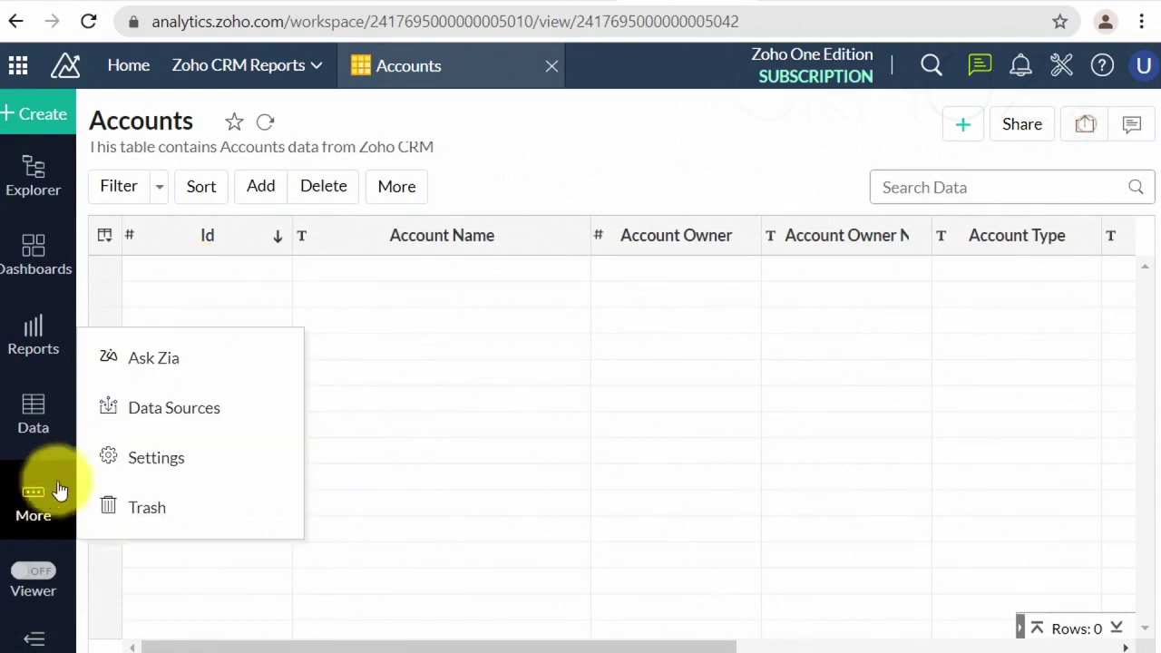
{"action": "left_click", "coordinate": [182, 407]}
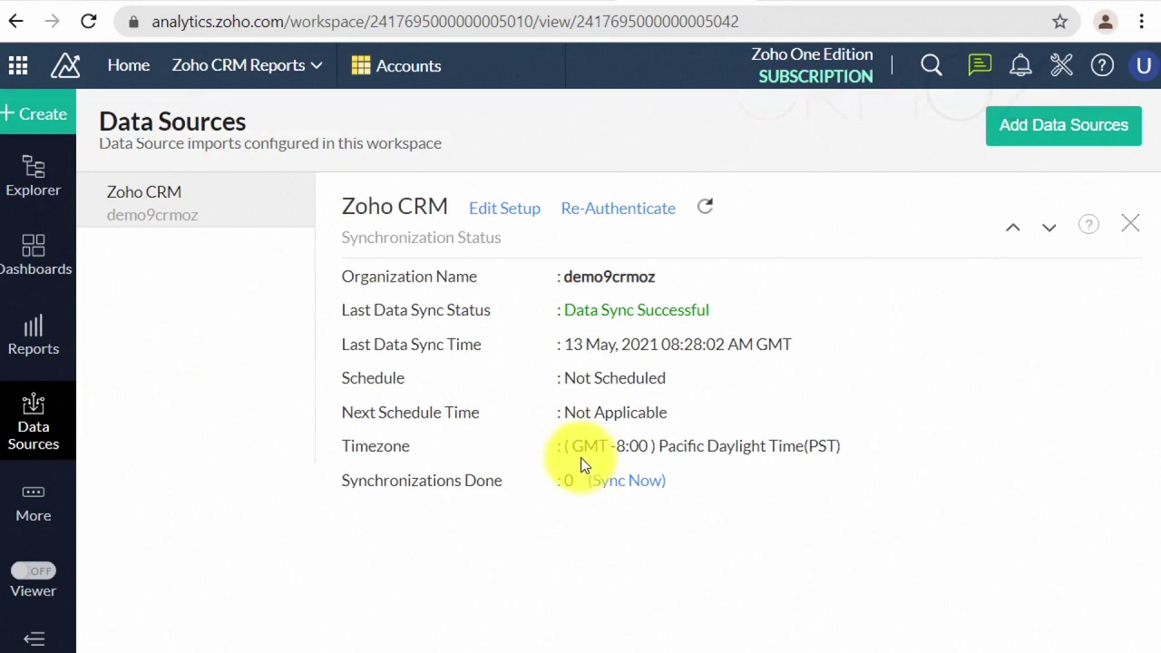
{"action": "left_click", "coordinate": [628, 490]}
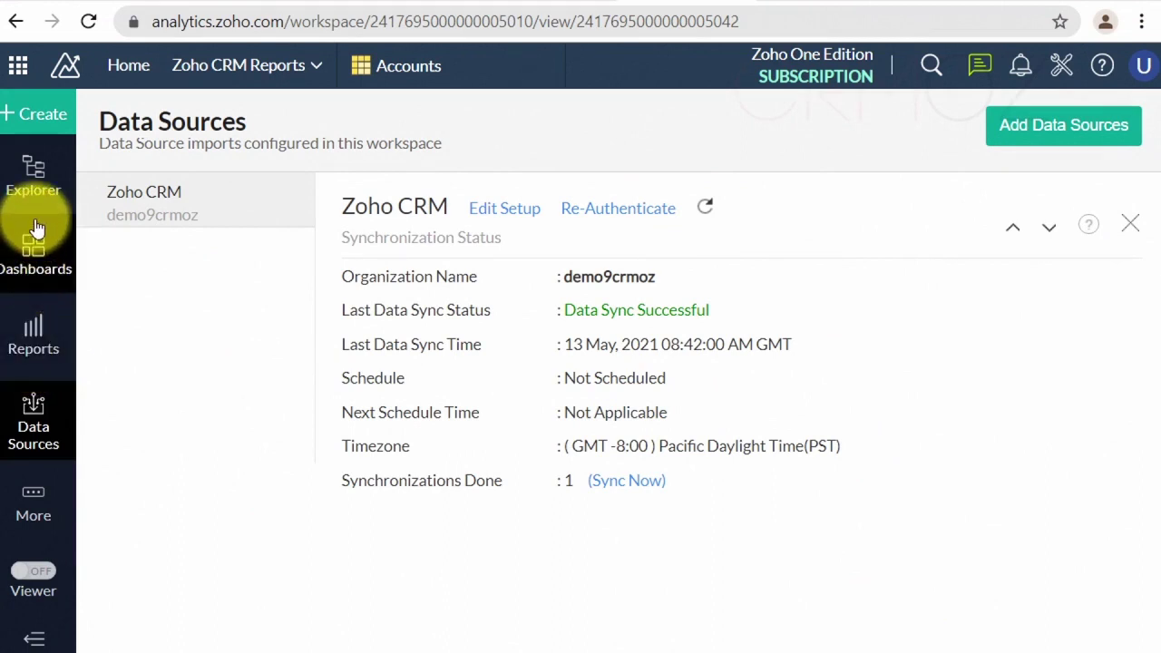
Zoom the page to 90% and open the Contacts and Leads tables from the Data panel.
{"action": "key", "text": "ctrl+minus"}
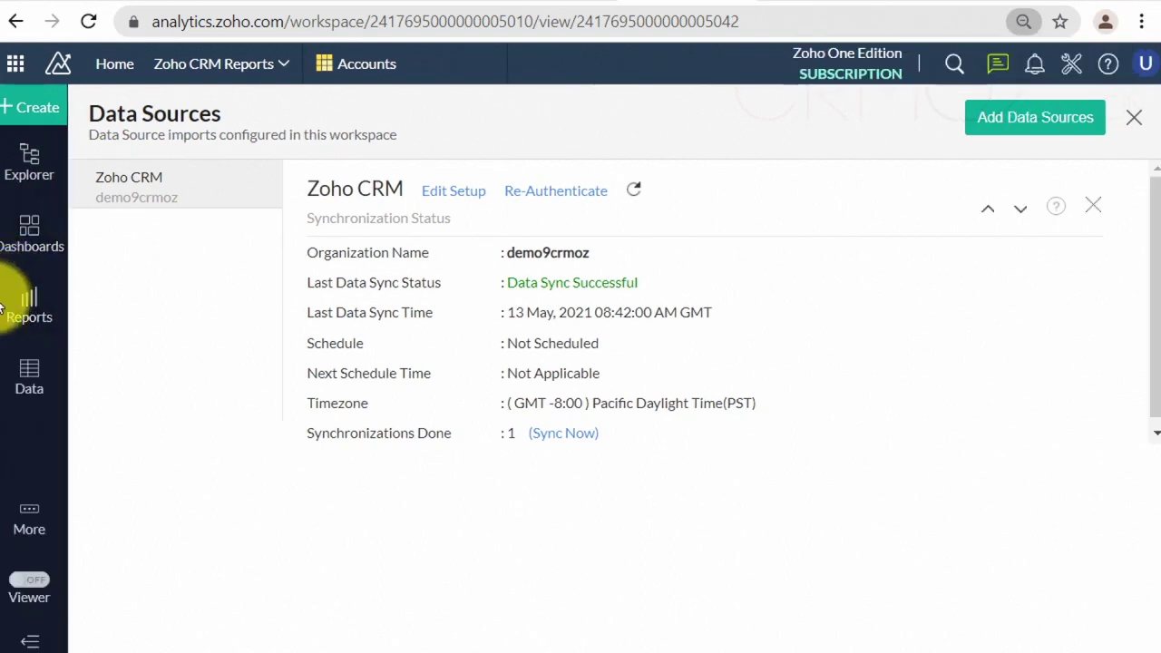
{"action": "left_click", "coordinate": [27, 372]}
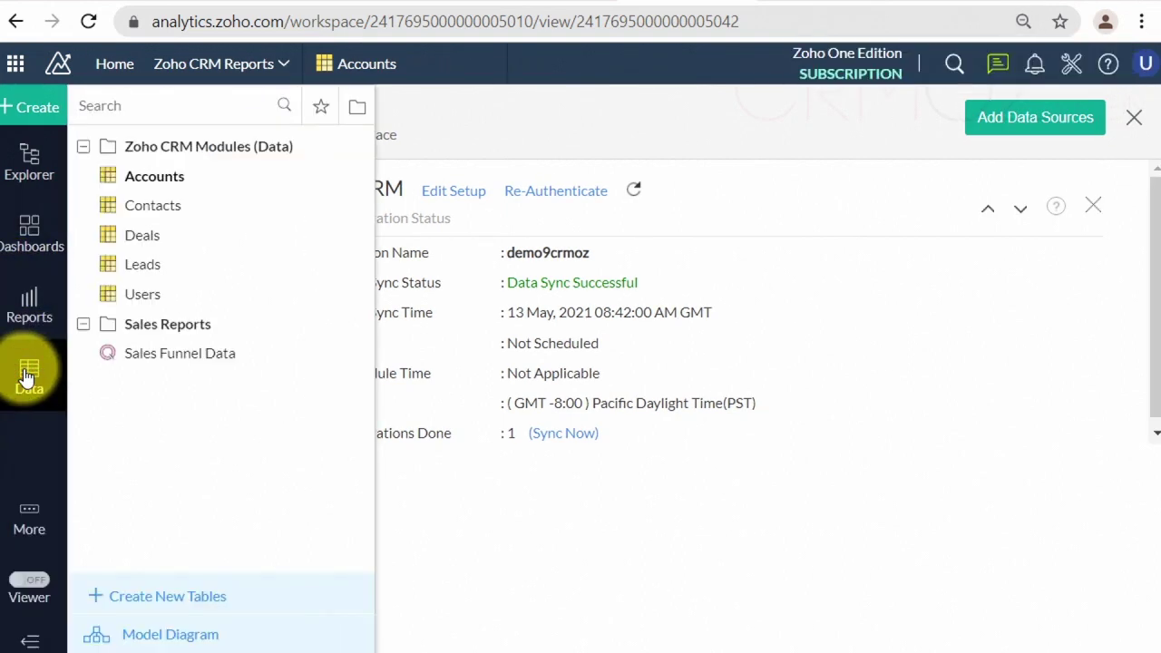
{"action": "left_click", "coordinate": [156, 207]}
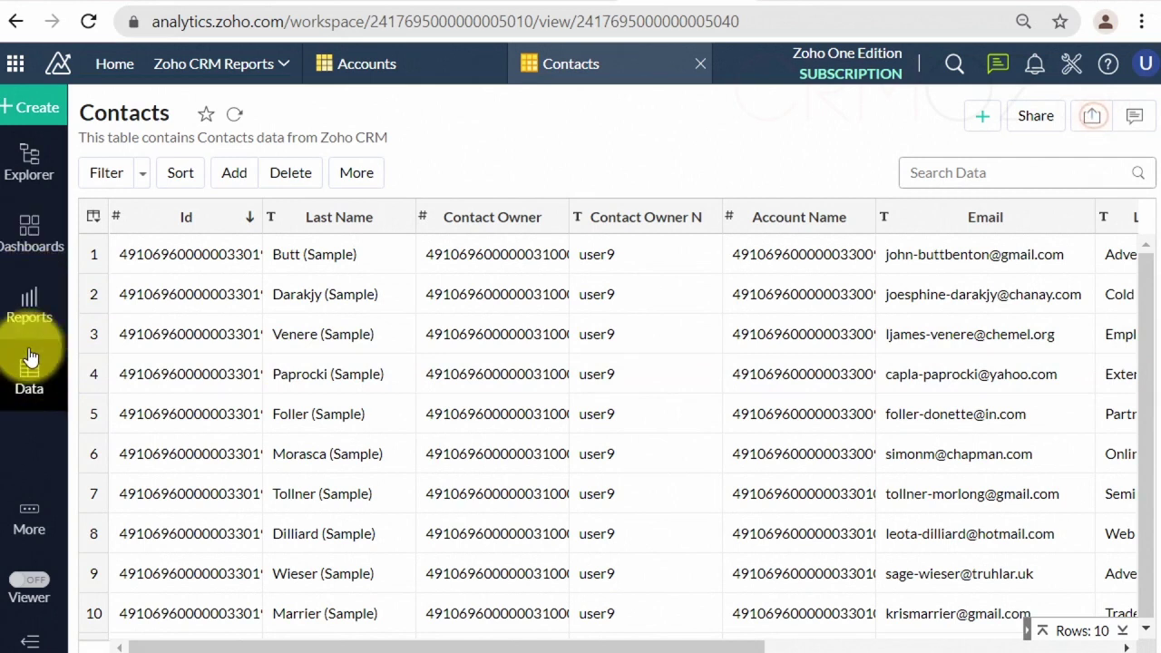
{"action": "left_click", "coordinate": [29, 379]}
{"action": "left_click", "coordinate": [159, 265]}
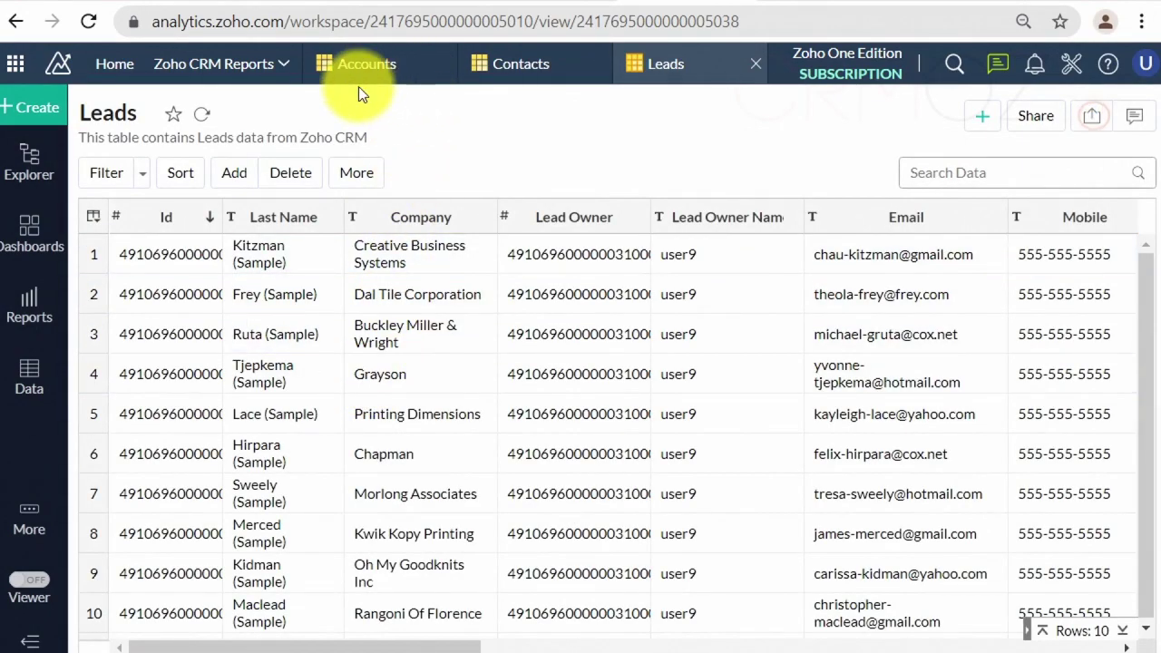
Flip between the Accounts, Contacts and Leads tabs to check the synced records.
{"action": "left_click", "coordinate": [364, 68]}
{"action": "left_click", "coordinate": [542, 75]}
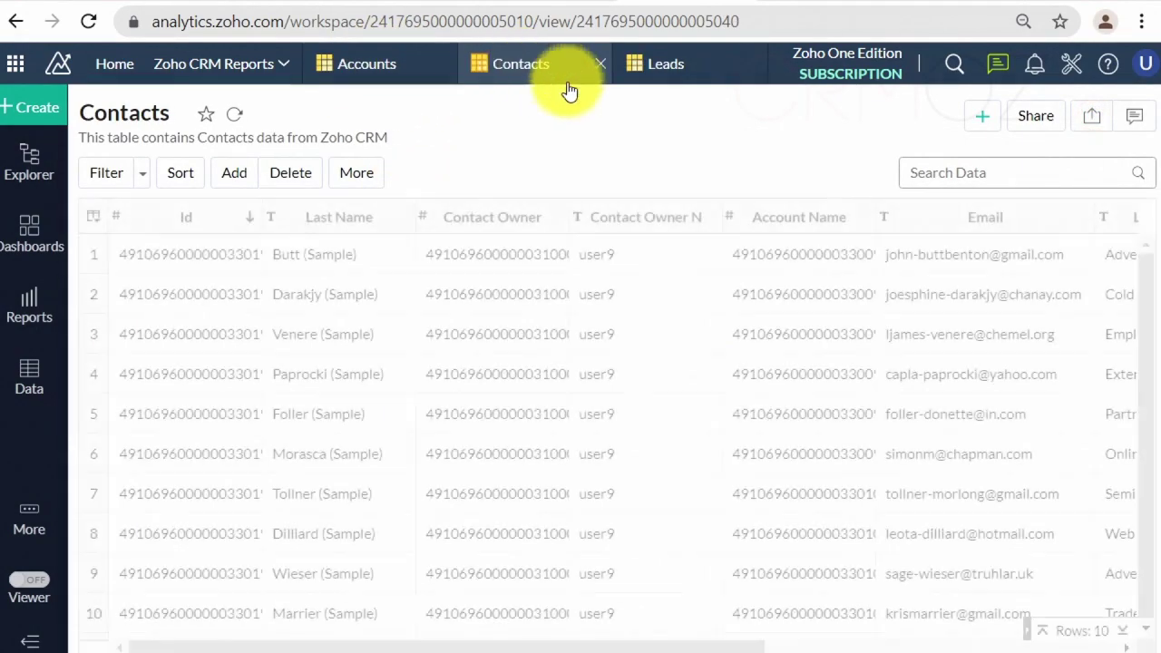
{"action": "left_click", "coordinate": [669, 73]}
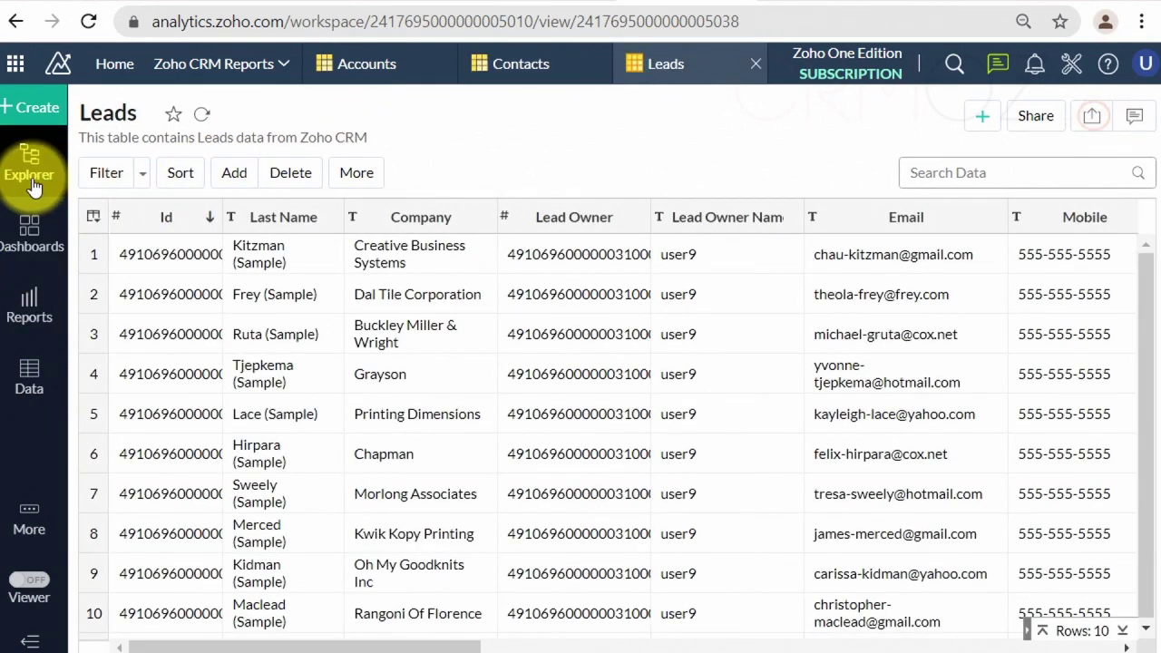
Open the Leads Overview dashboard, review its 10 leads across seven sources, and reopen the dashboards list.
{"action": "left_click", "coordinate": [22, 239]}
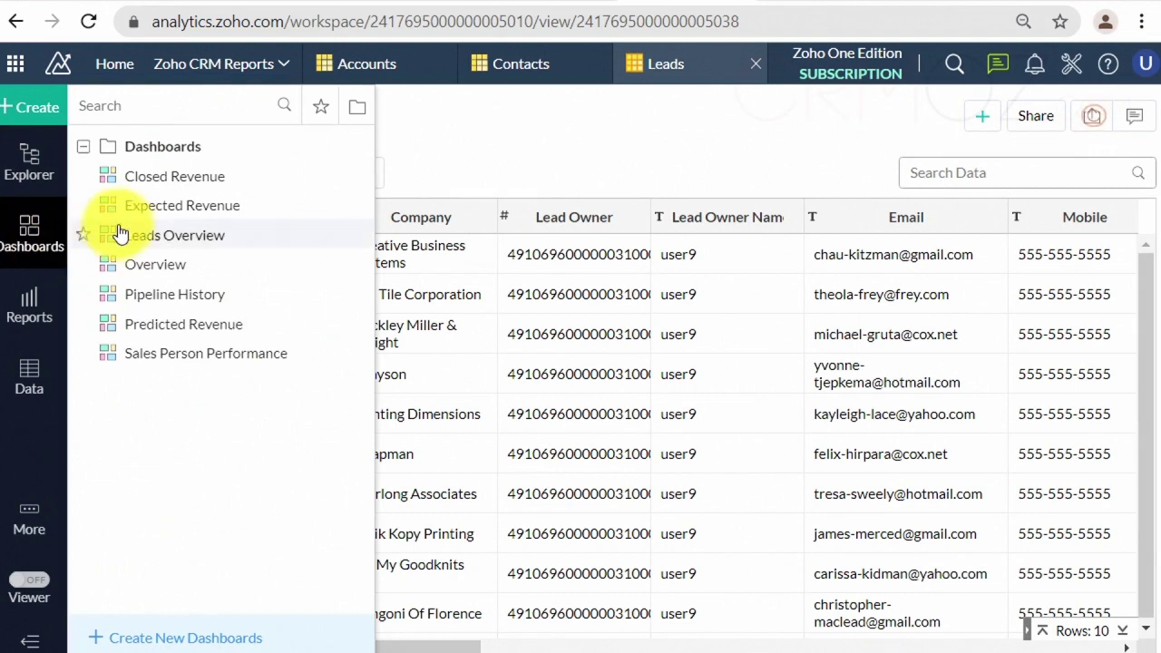
{"action": "left_click", "coordinate": [155, 237]}
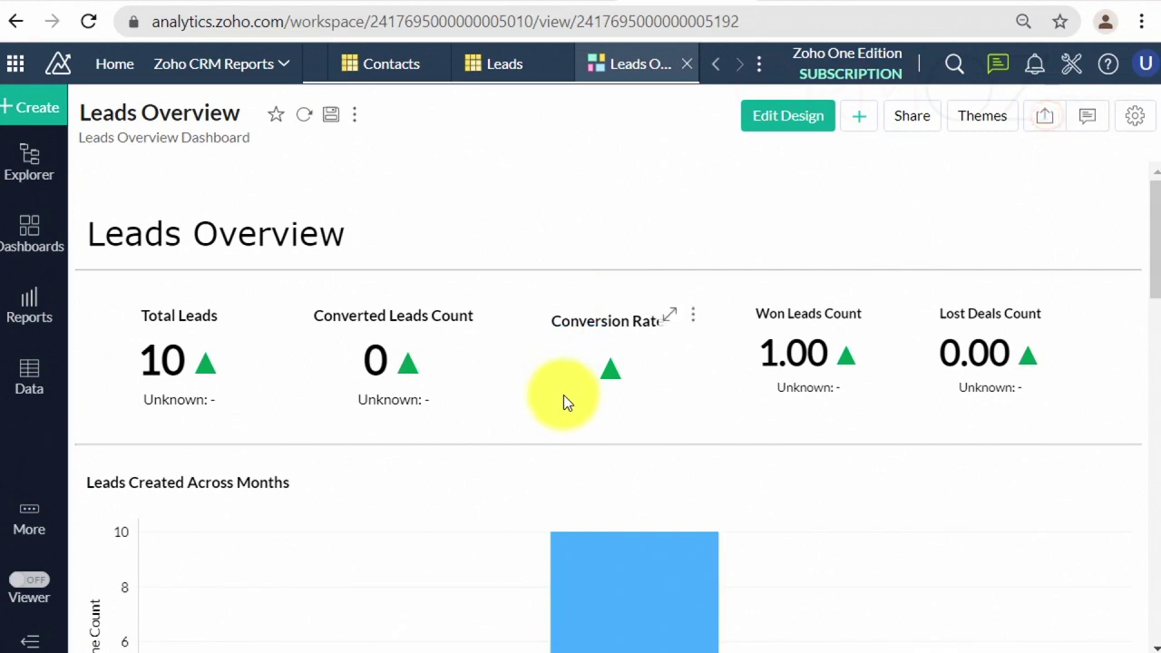
{"action": "scroll", "coordinate": [563, 396], "scroll_direction": "down", "scroll_amount": 3}
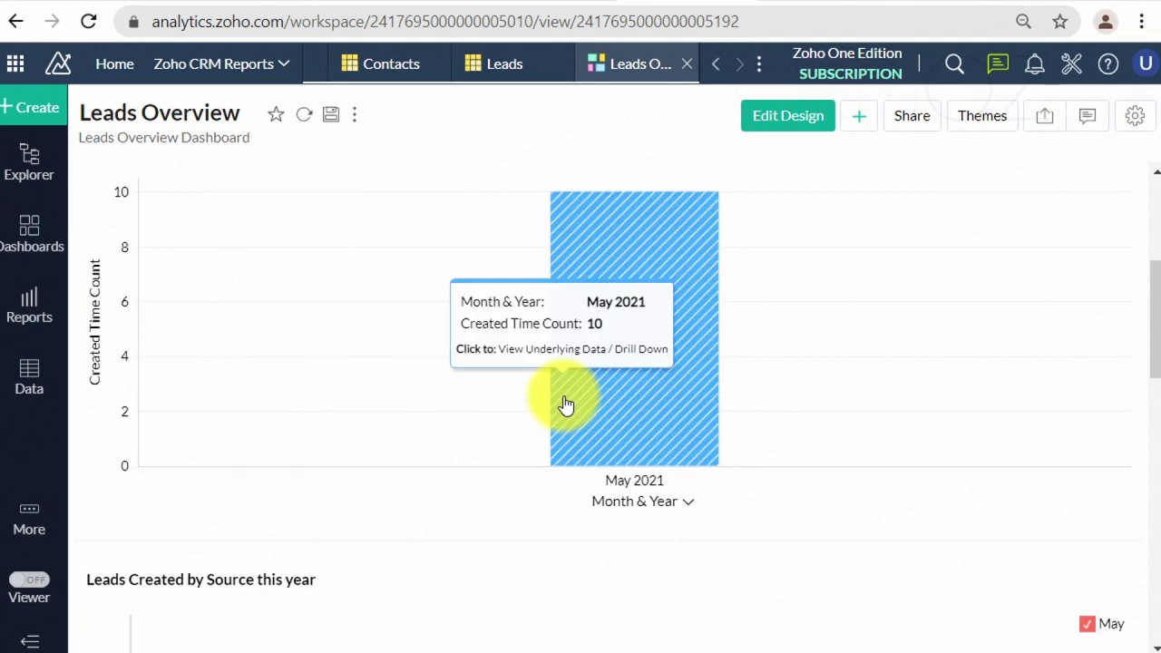
{"action": "scroll", "coordinate": [563, 404], "scroll_direction": "down", "scroll_amount": 3}
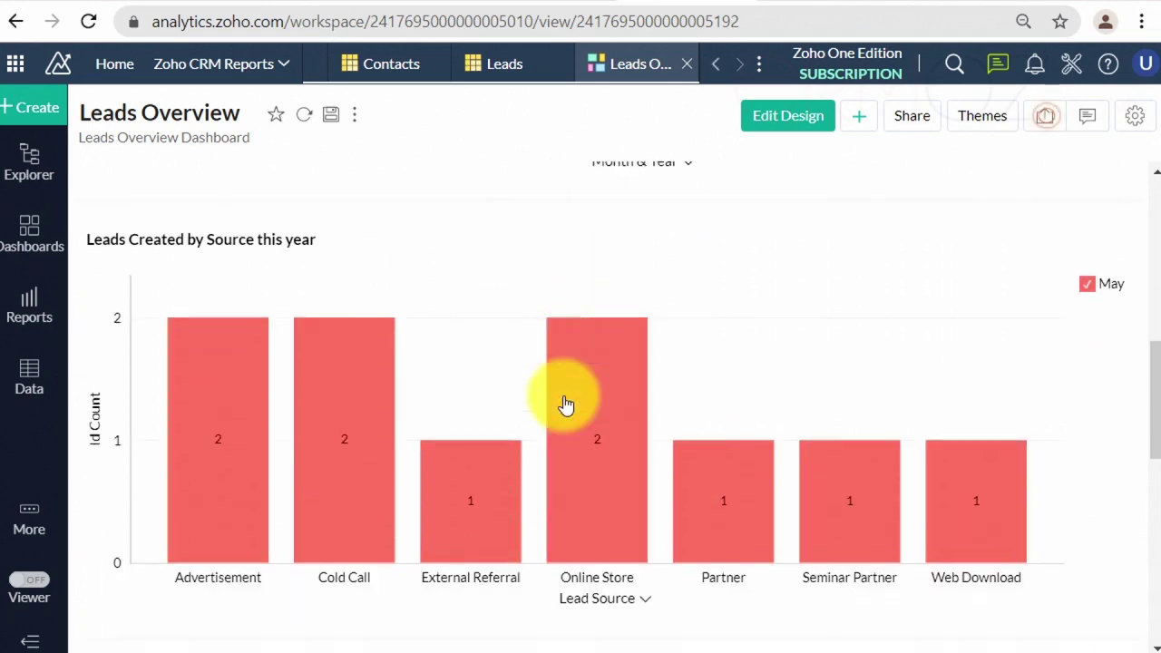
{"action": "scroll", "coordinate": [563, 396], "scroll_direction": "down", "scroll_amount": 3}
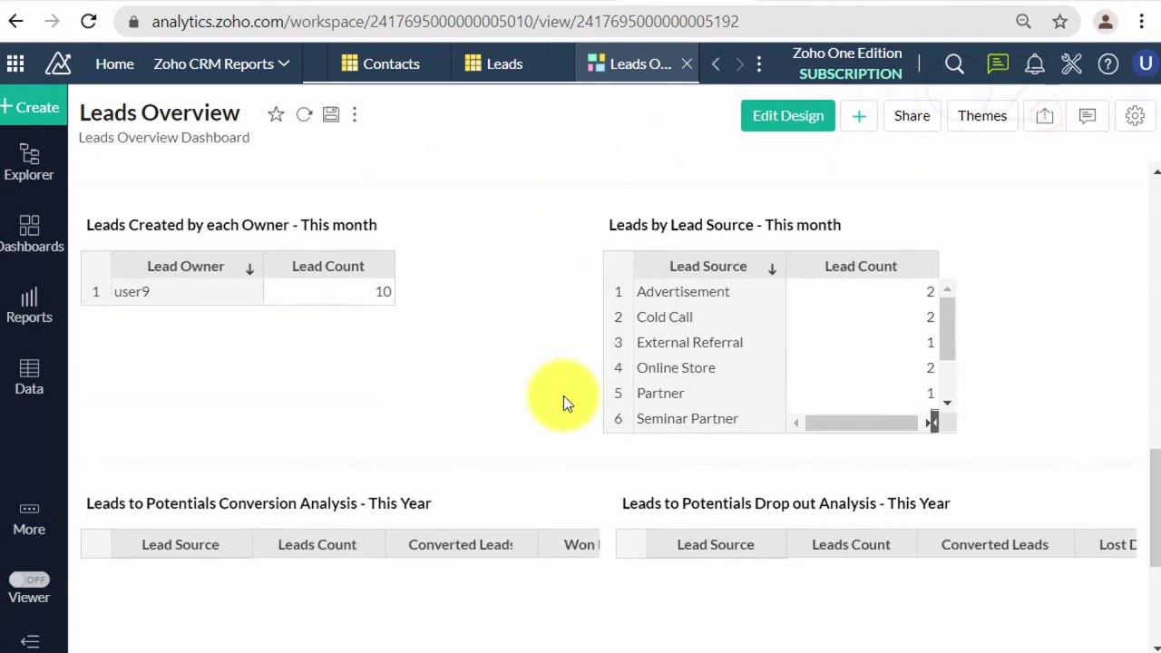
{"action": "scroll", "coordinate": [564, 396], "scroll_direction": "down", "scroll_amount": 3}
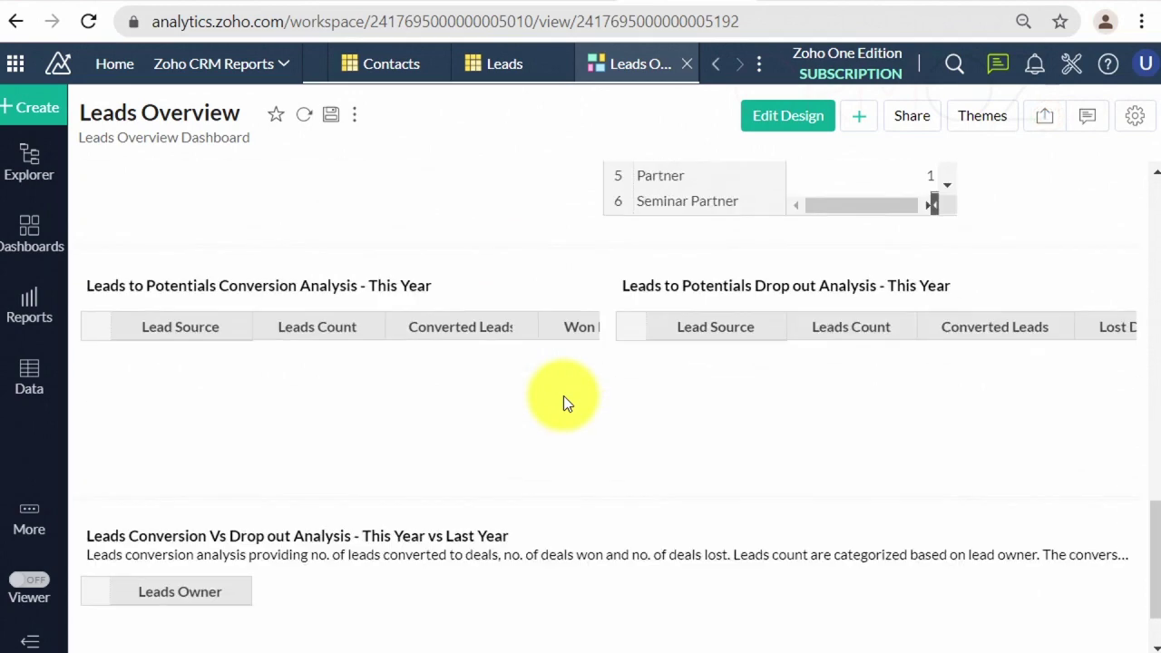
{"action": "scroll", "coordinate": [563, 396], "scroll_direction": "up", "scroll_amount": 12}
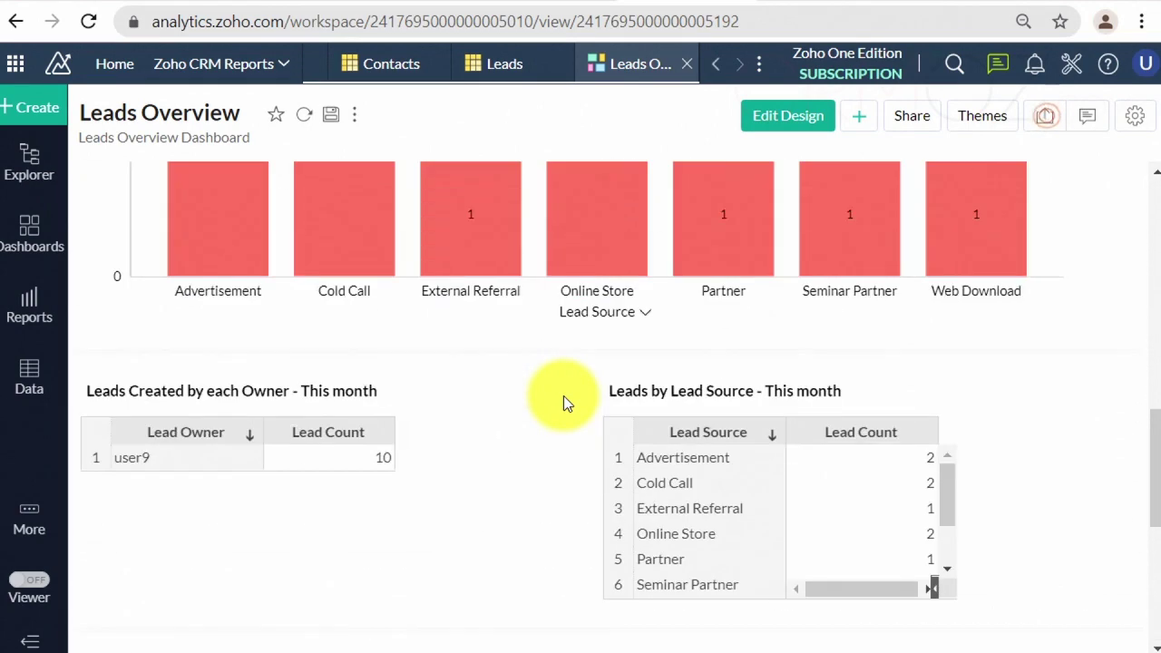
{"action": "scroll", "coordinate": [564, 395], "scroll_direction": "up", "scroll_amount": 2}
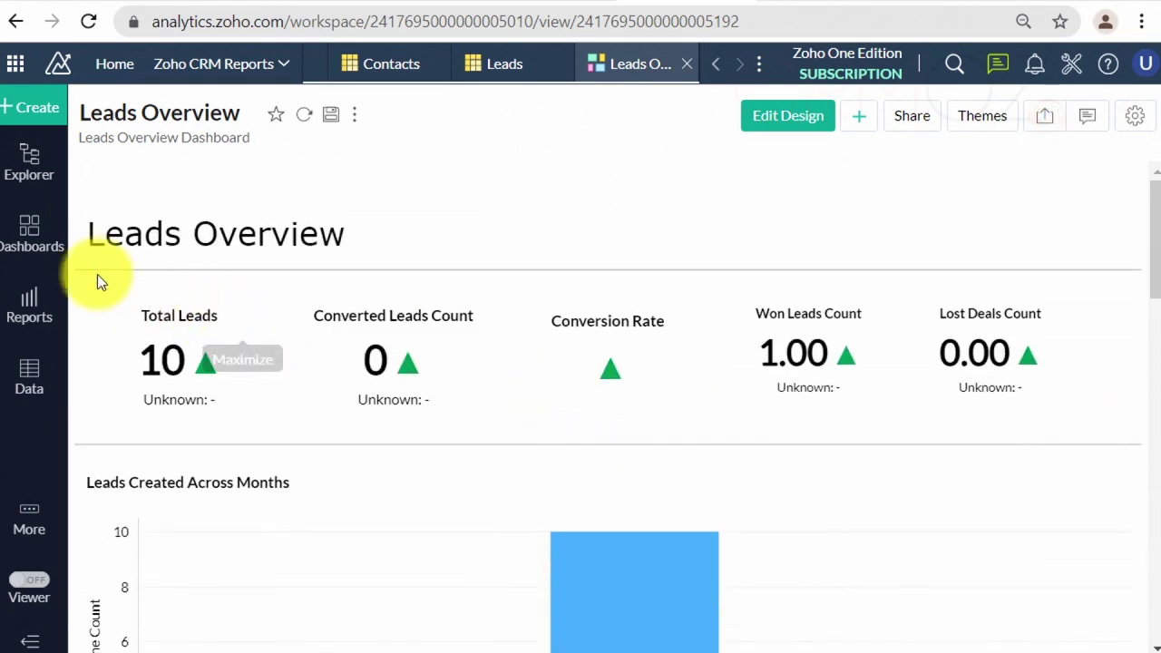
{"action": "left_click", "coordinate": [35, 251]}
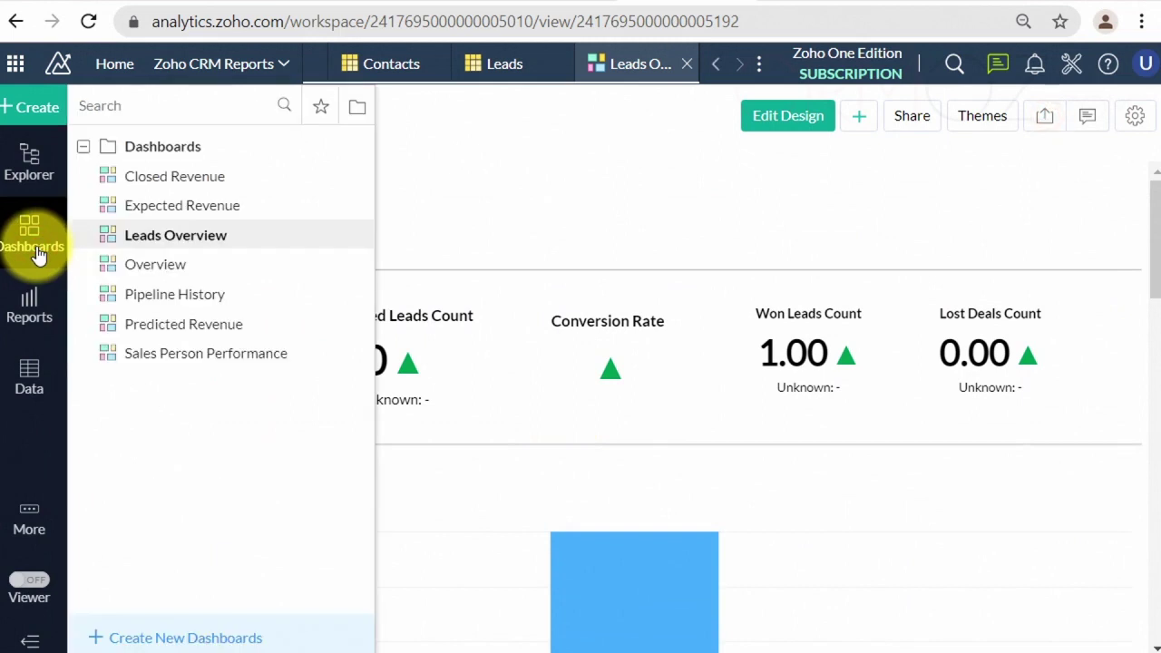
Open the Overview dashboard and scroll to the Revenue Current vs Previous Quarter table.
{"action": "left_click", "coordinate": [145, 263]}
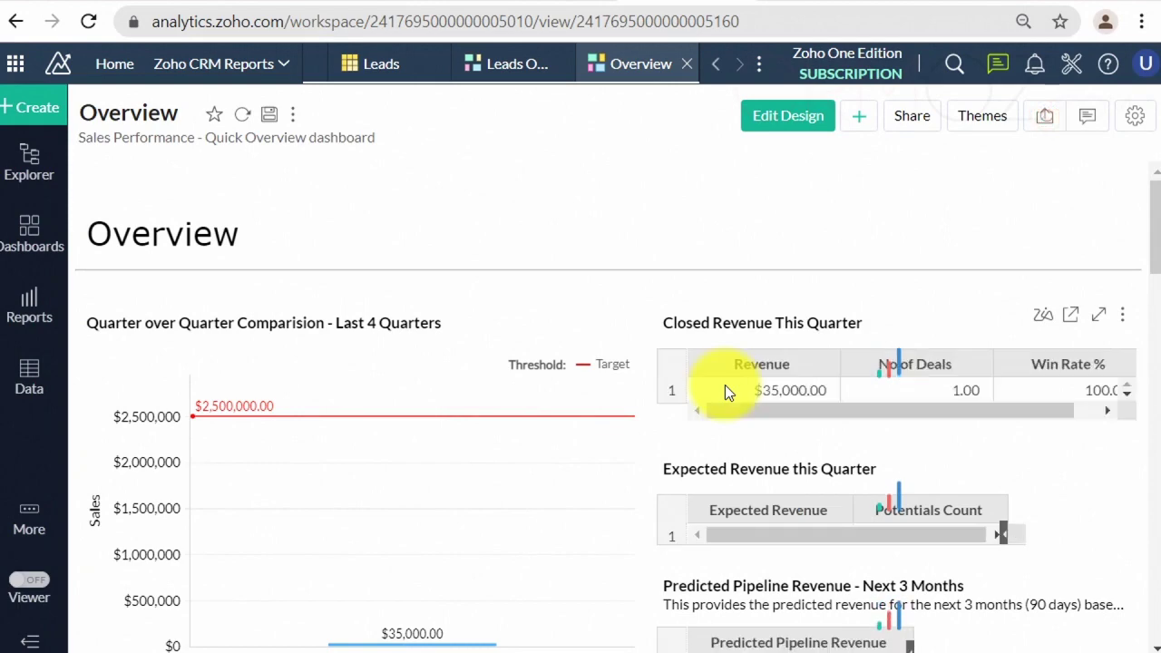
{"action": "scroll", "coordinate": [725, 392], "scroll_direction": "down", "scroll_amount": 7}
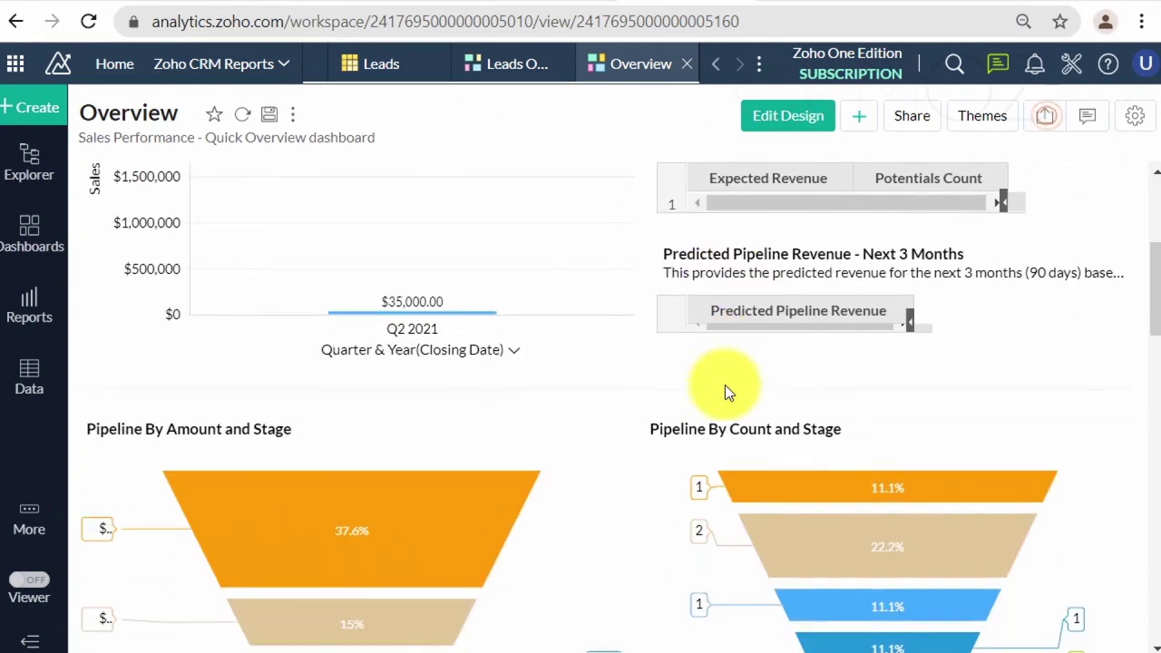
{"action": "scroll", "coordinate": [725, 385], "scroll_direction": "down", "scroll_amount": 8}
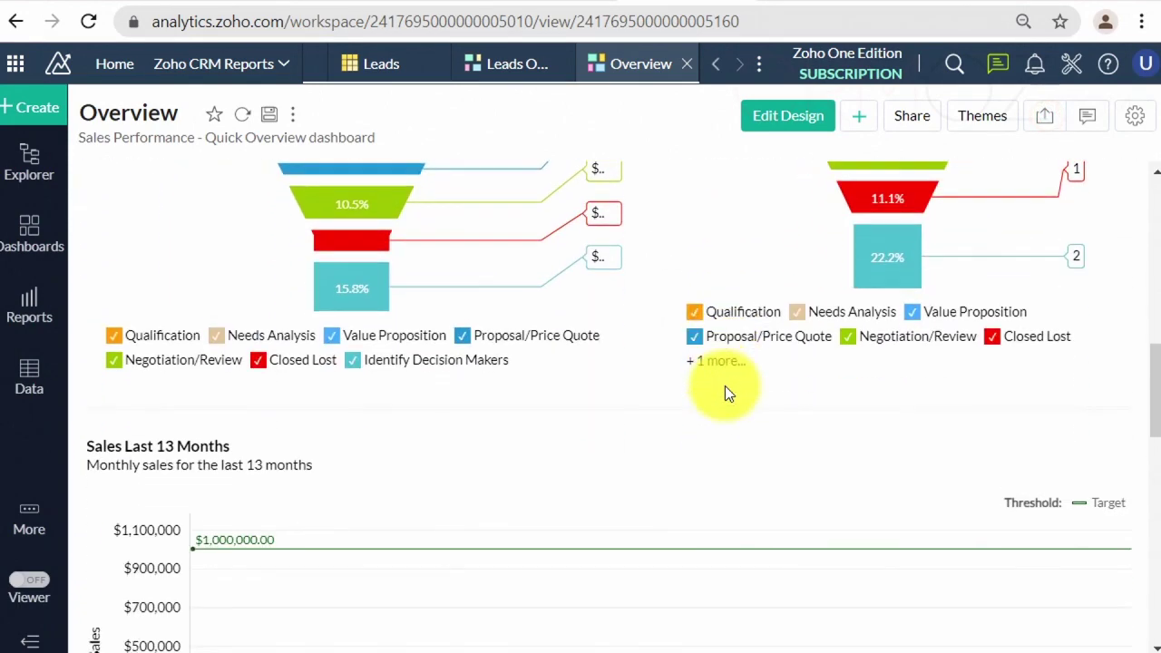
{"action": "scroll", "coordinate": [725, 386], "scroll_direction": "down", "scroll_amount": 5}
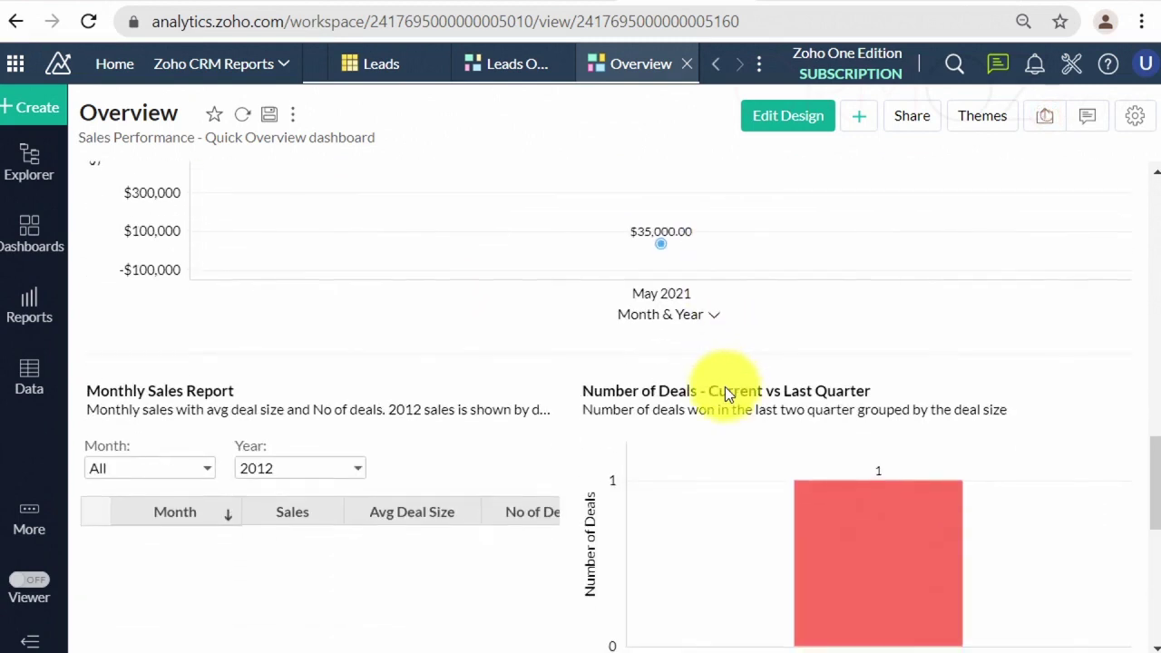
{"action": "scroll", "coordinate": [725, 387], "scroll_direction": "down", "scroll_amount": 3}
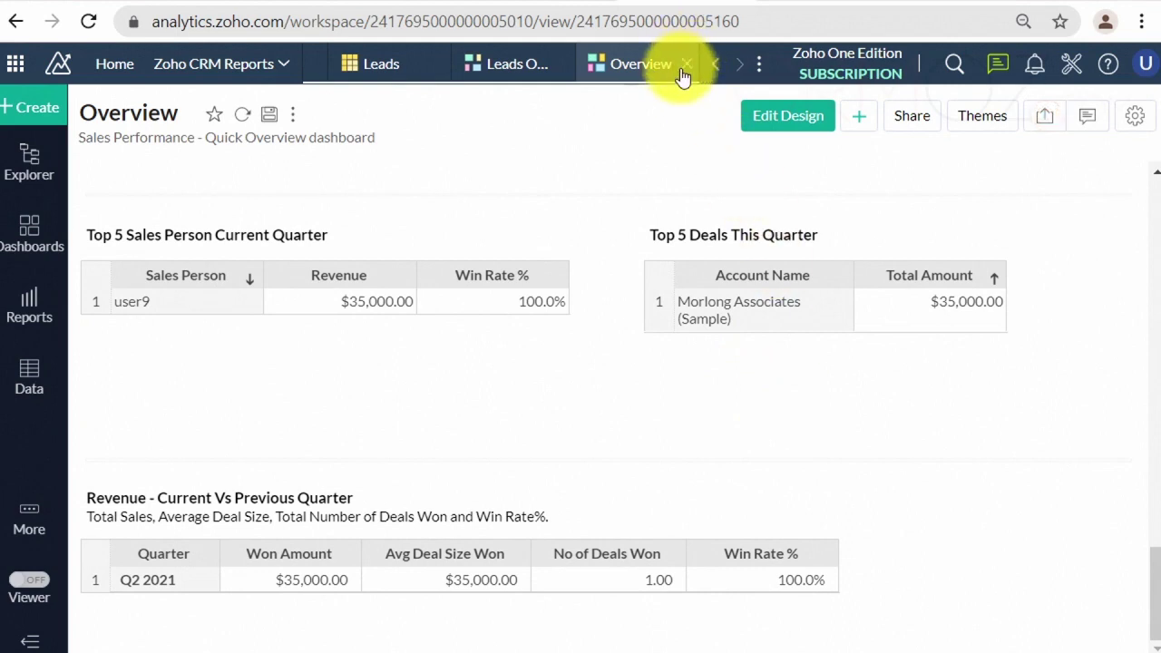
Revisit the Leads, Leads Overview and Overview tabs, then open the Leads Created by Source this year report.
{"action": "left_click", "coordinate": [717, 71]}
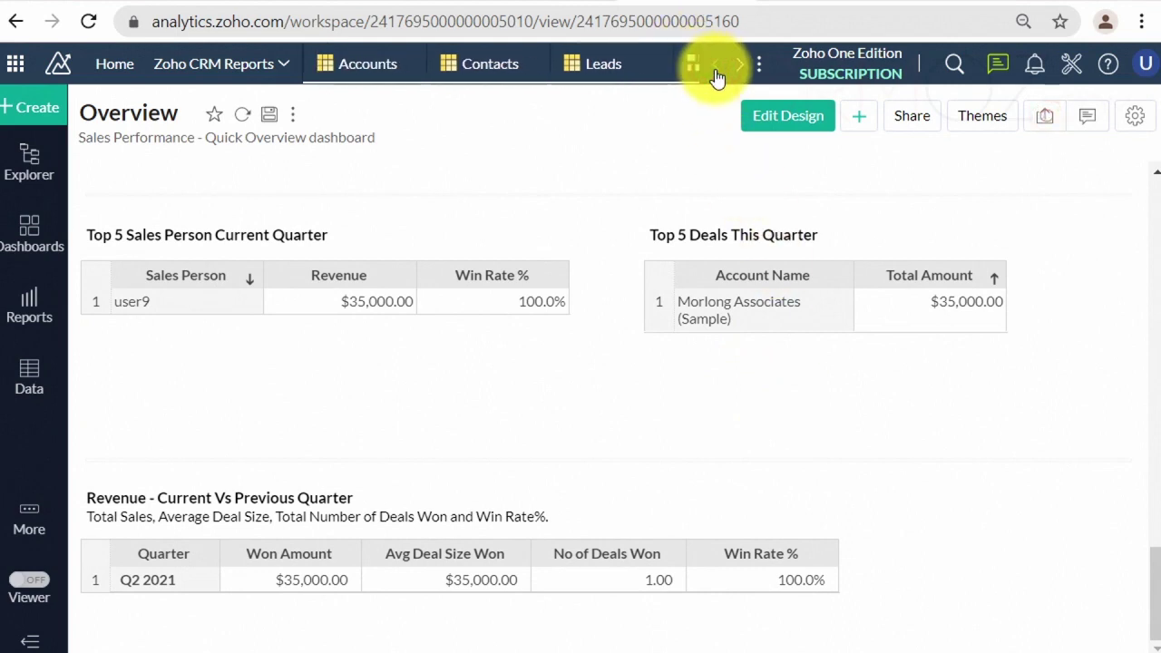
{"action": "left_click", "coordinate": [740, 66]}
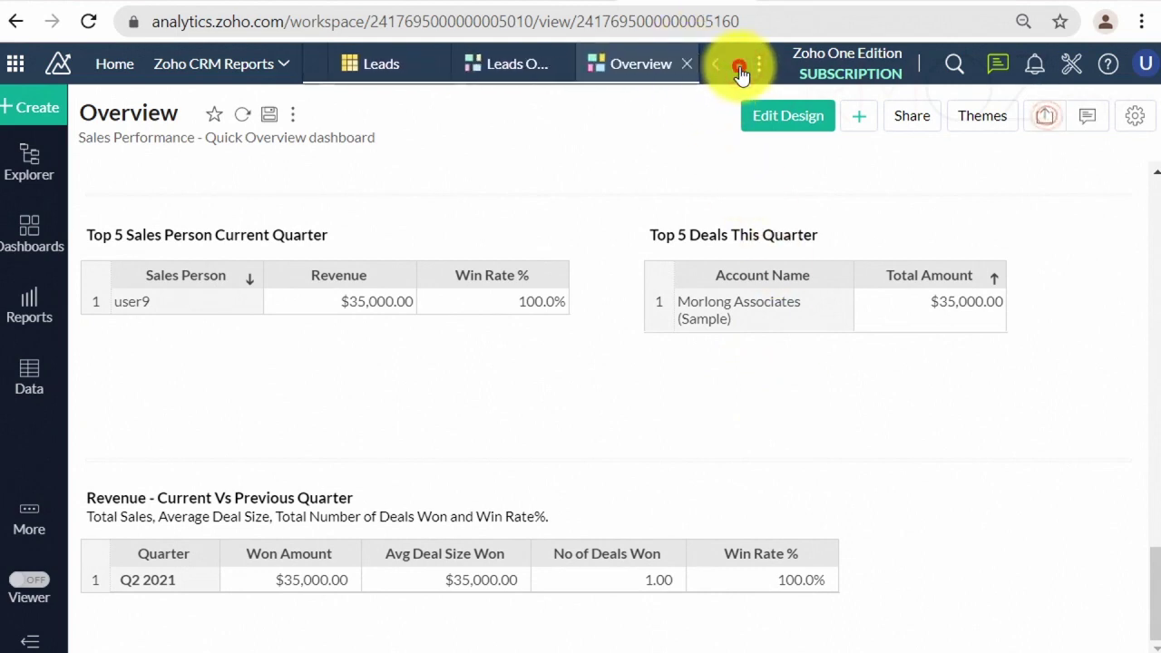
{"action": "left_click", "coordinate": [397, 63]}
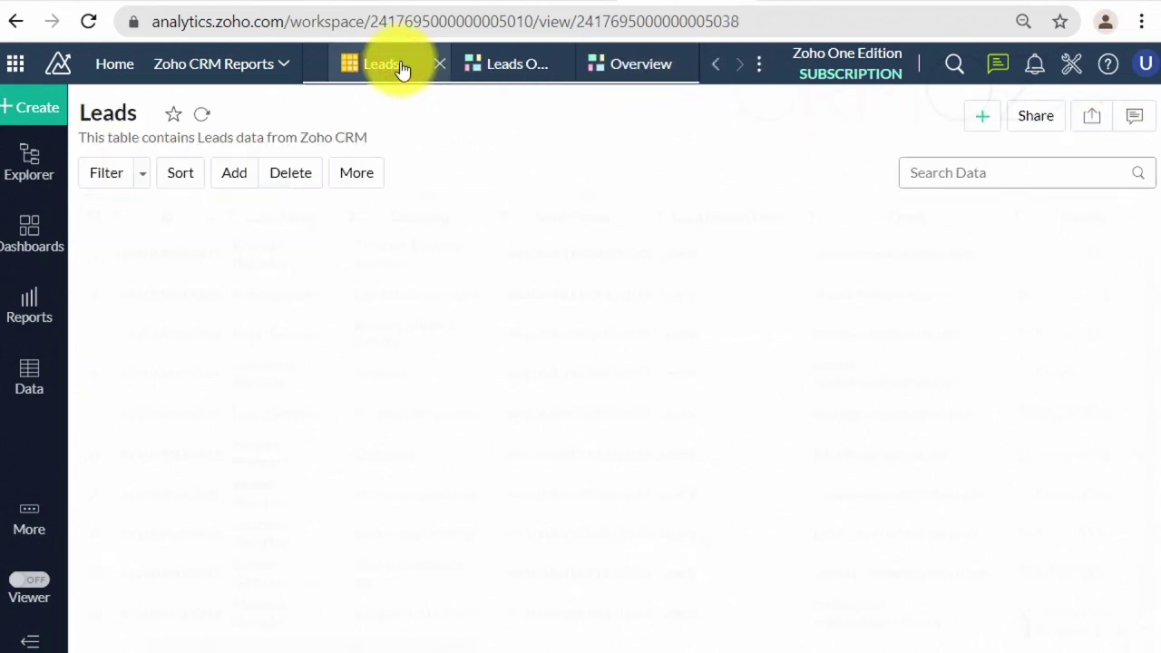
{"action": "left_click", "coordinate": [518, 69]}
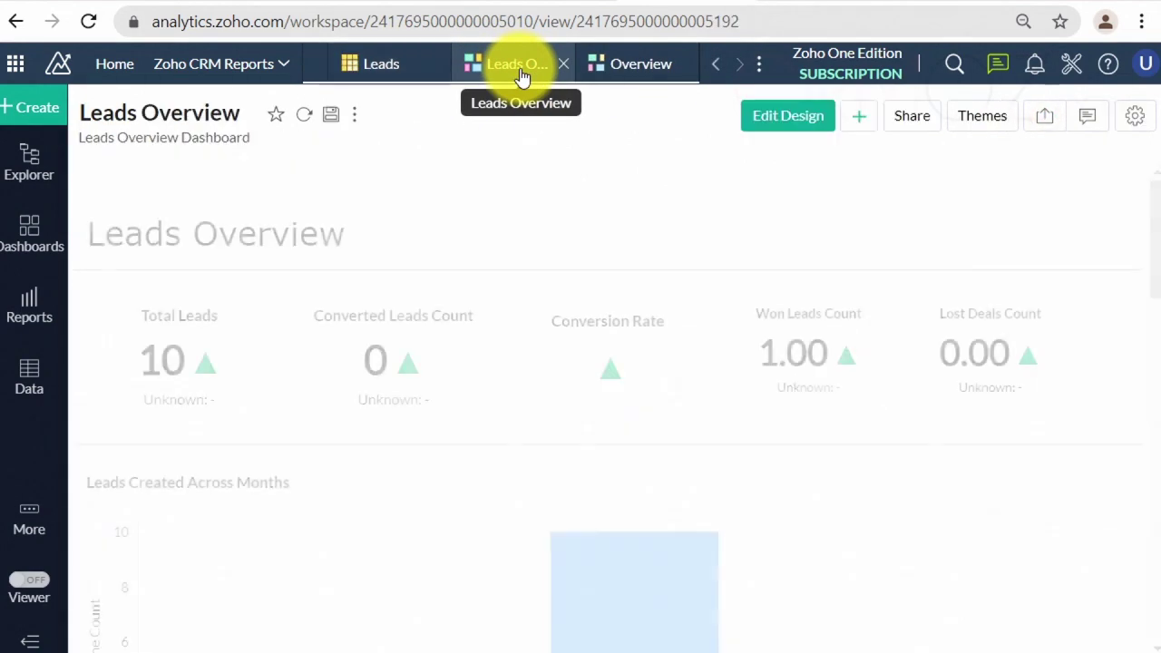
{"action": "left_click", "coordinate": [635, 65]}
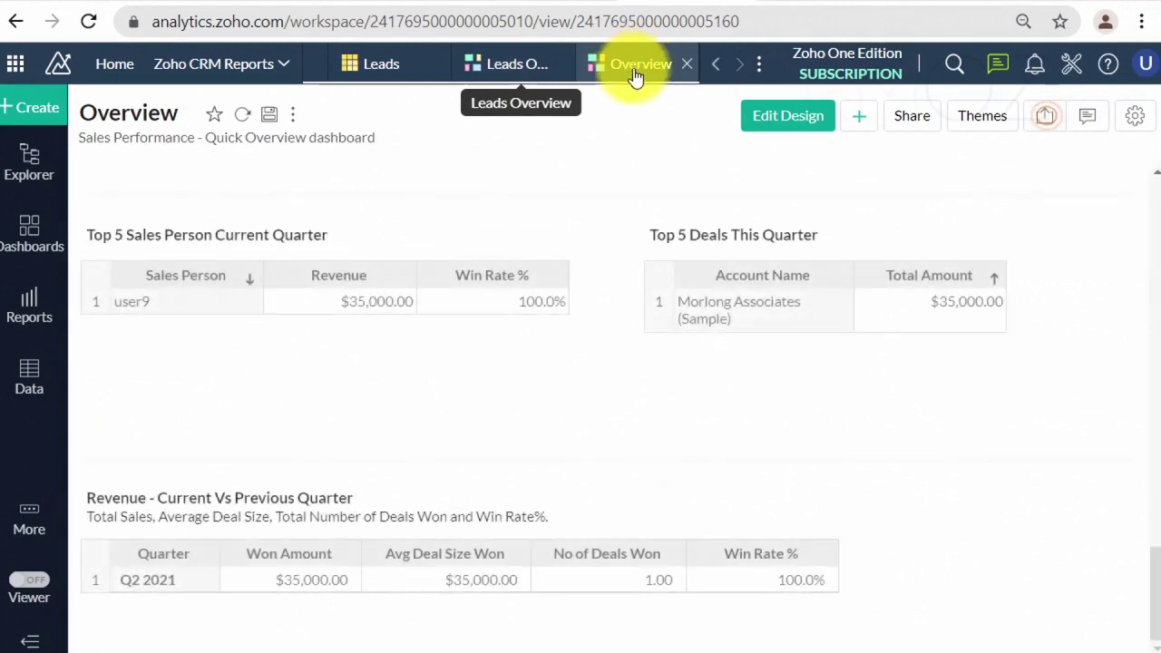
{"action": "left_click", "coordinate": [39, 323]}
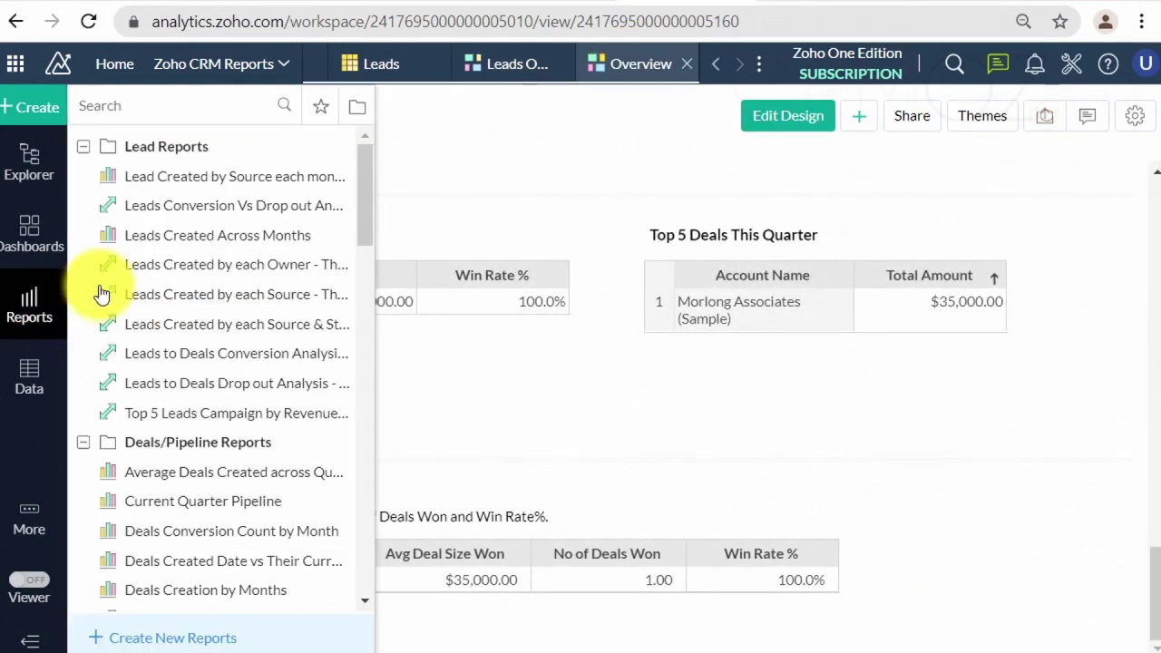
{"action": "left_click", "coordinate": [196, 182]}
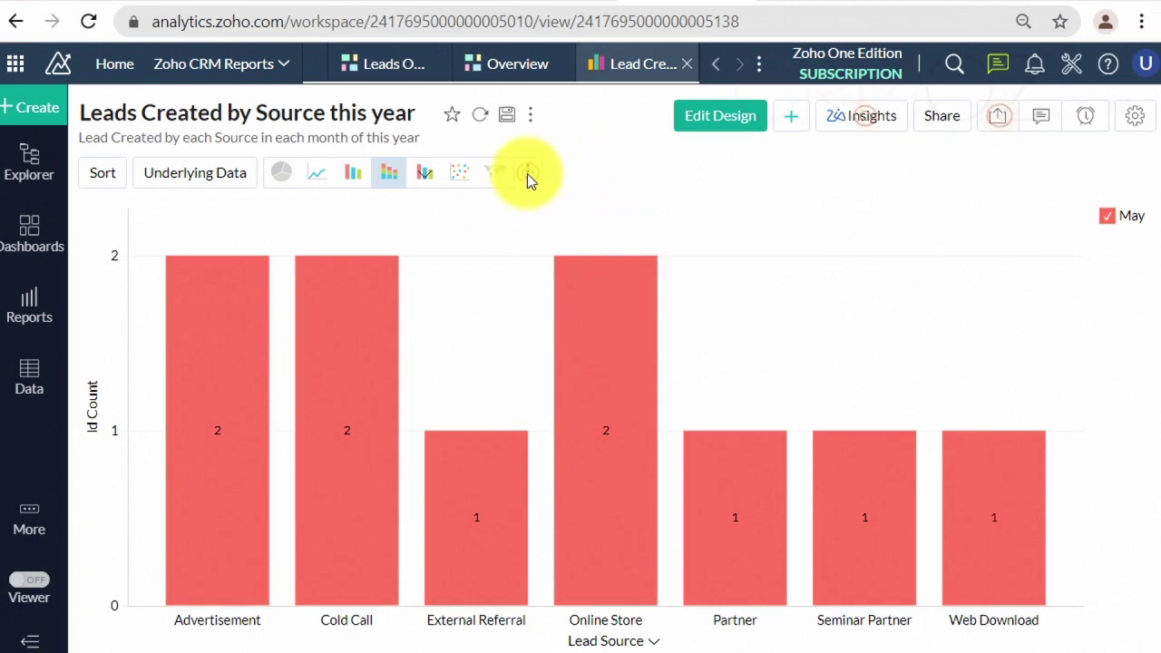
Dismiss the Word cloud tip and redraw the leads report as a bar chart with count labels.
{"action": "left_click", "coordinate": [527, 173]}
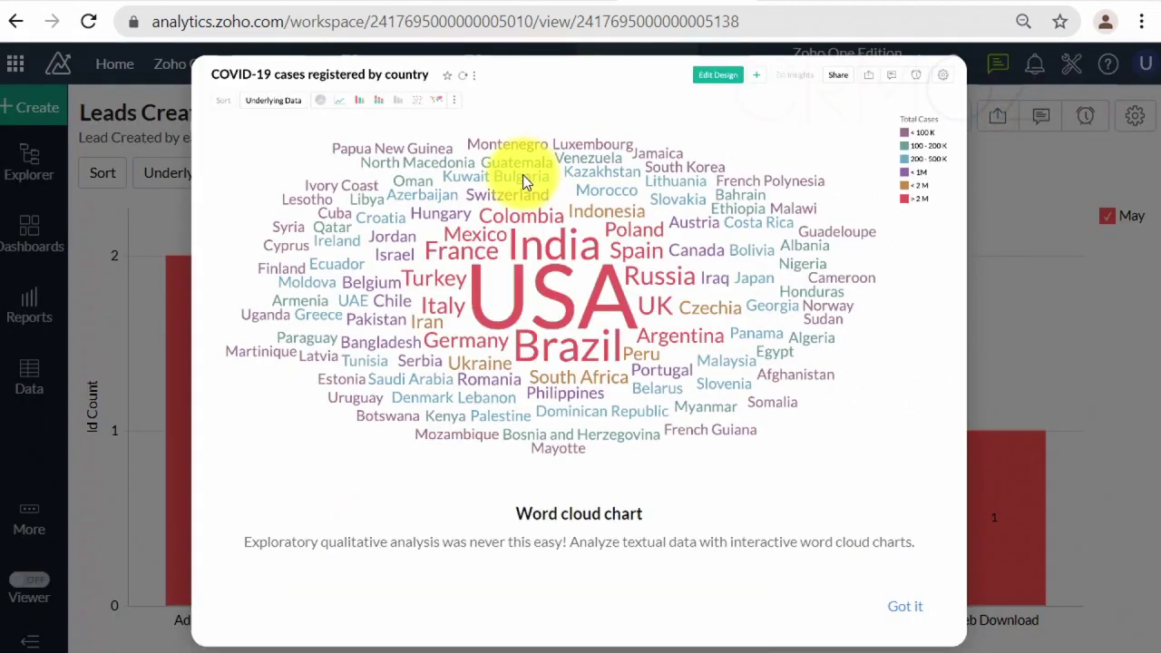
{"action": "left_click", "coordinate": [901, 602]}
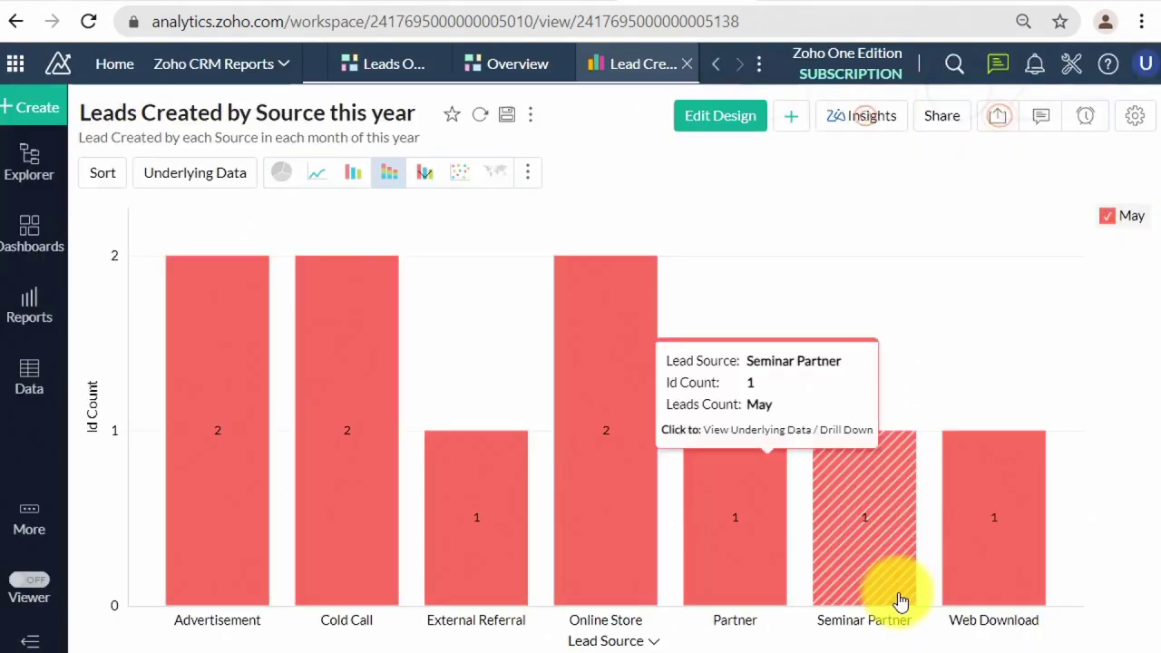
{"action": "left_click", "coordinate": [314, 185]}
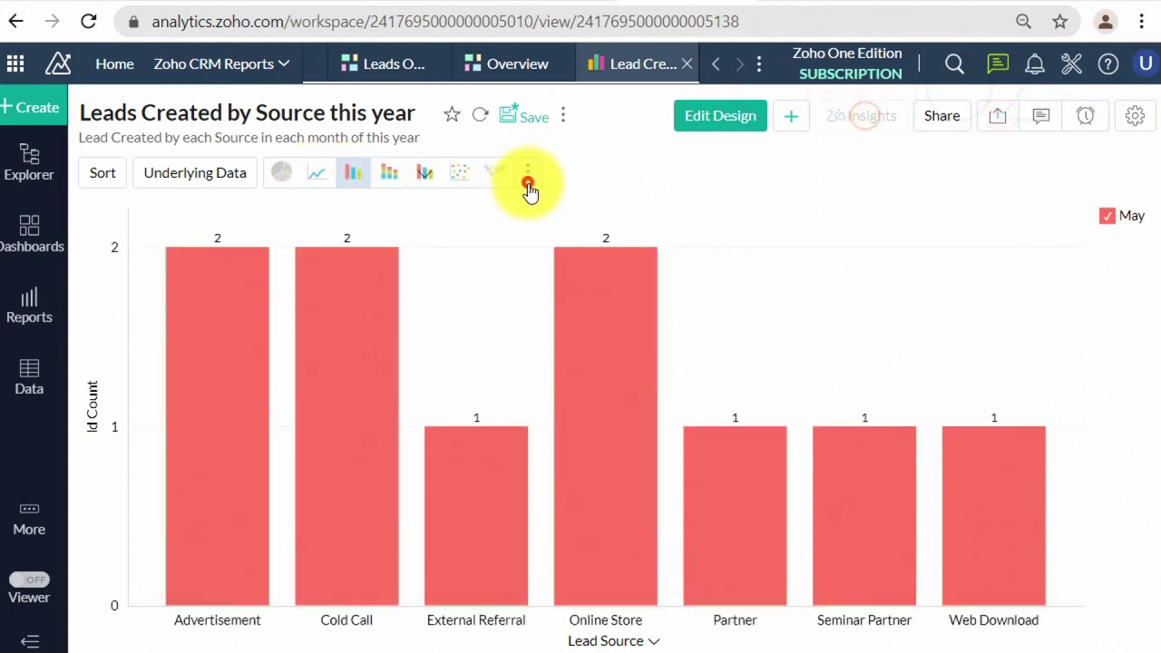
{"action": "left_click", "coordinate": [528, 184]}
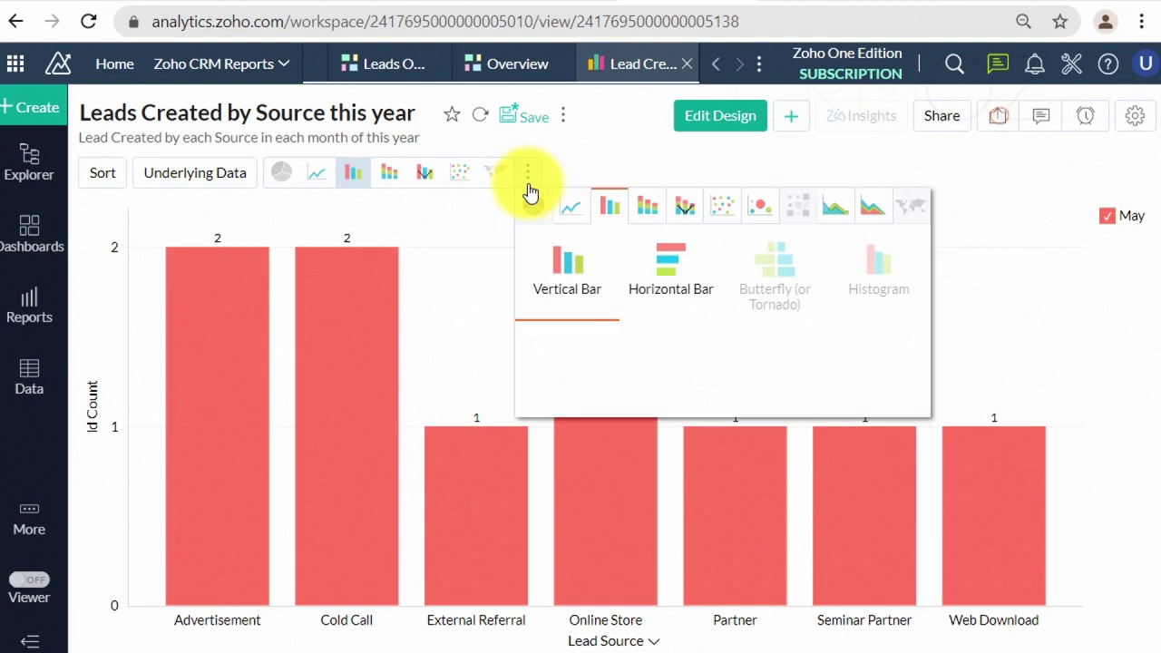
{"action": "left_click", "coordinate": [669, 274]}
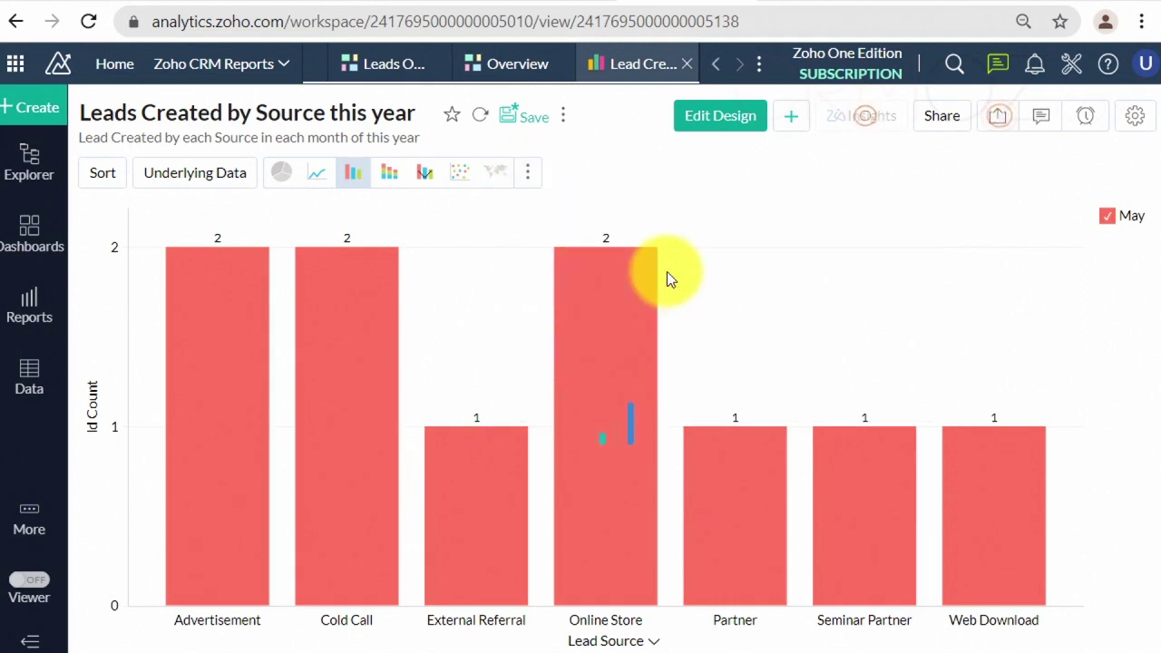